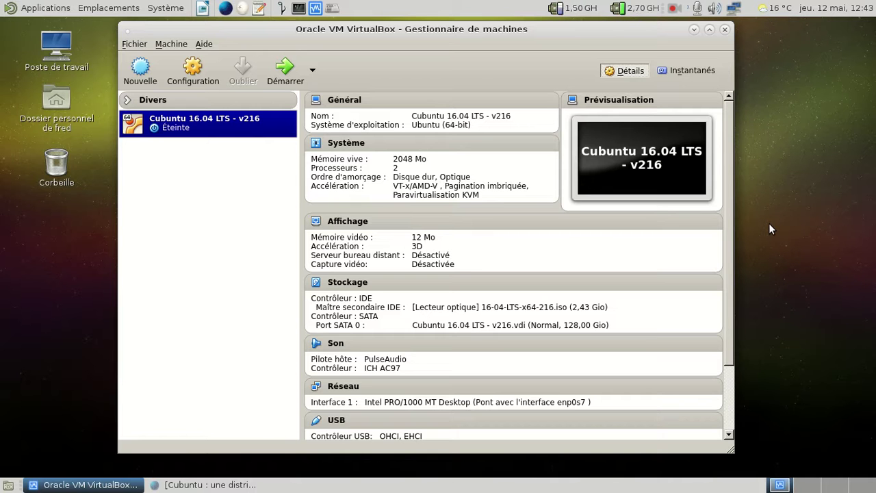
Switch to the browser and read the blog article about the Cubuntu distribution.
click(220, 485)
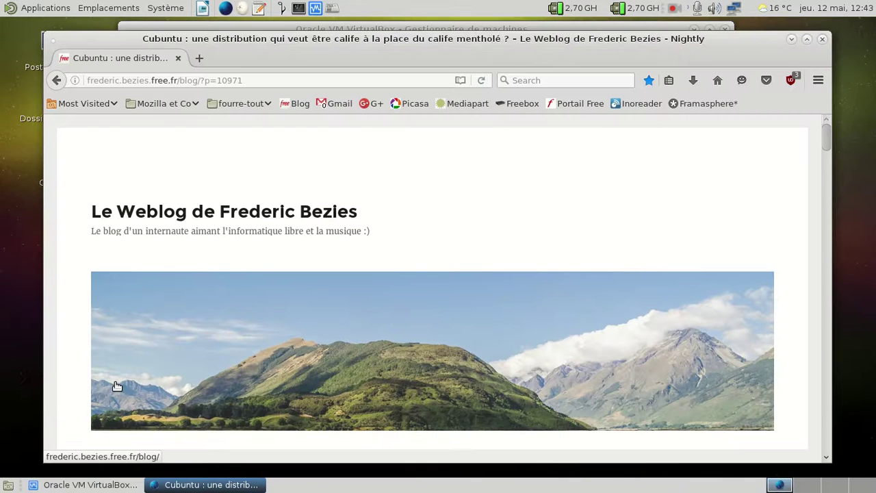
scroll(117, 386, down, 10)
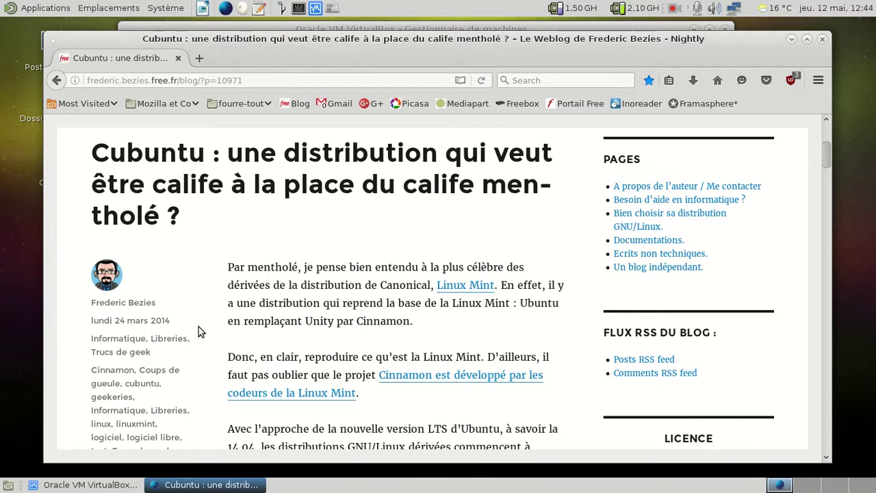
scroll(198, 327, down, 8)
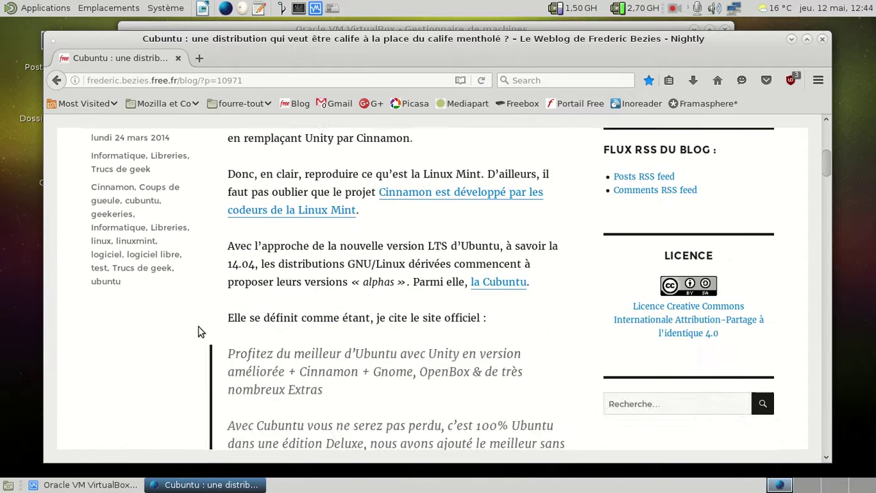
Follow the article's link to the Cubuntu website, look over its home page and close the browser.
click(501, 173)
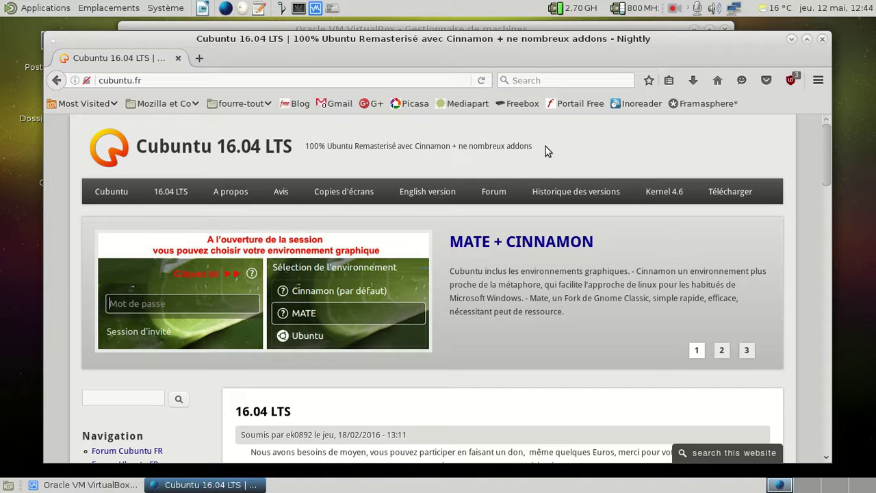
scroll(545, 146, down, 3)
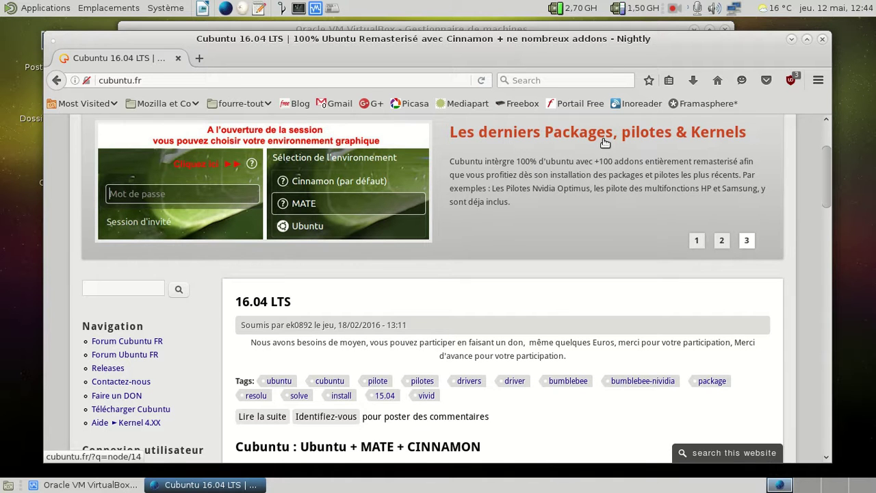
click(823, 41)
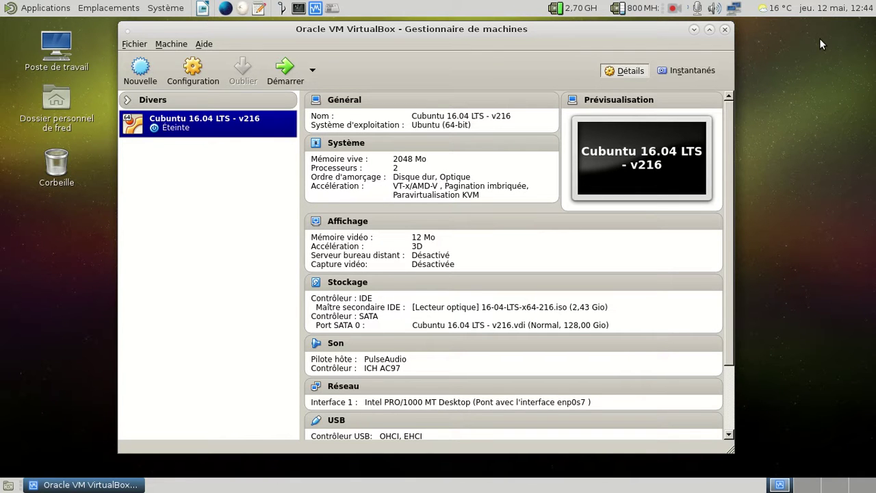
Boot the Cubuntu 16.04 LTS - v216 virtual machine into its Ubuntu entry and log in with the account password.
click(292, 64)
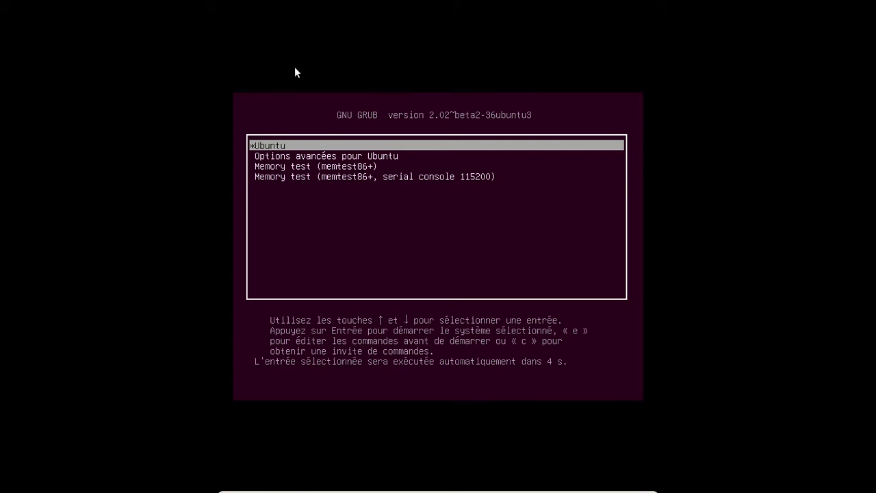
key(Return)
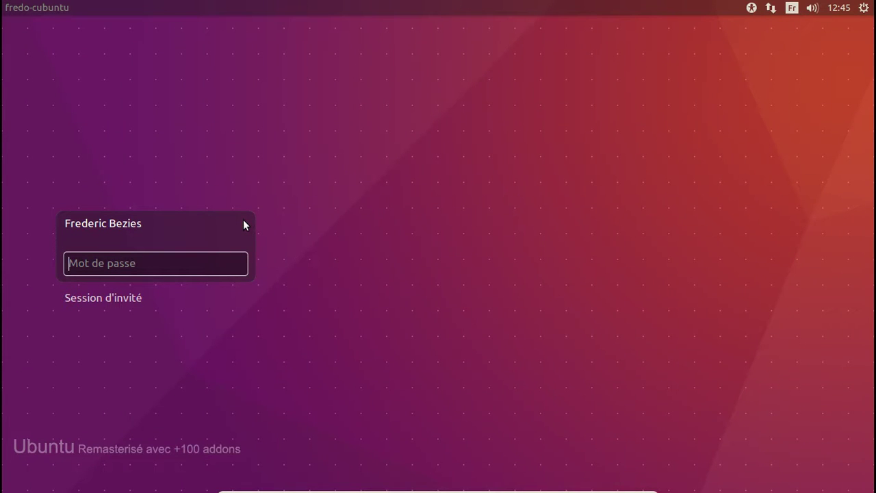
text(•••••••••)
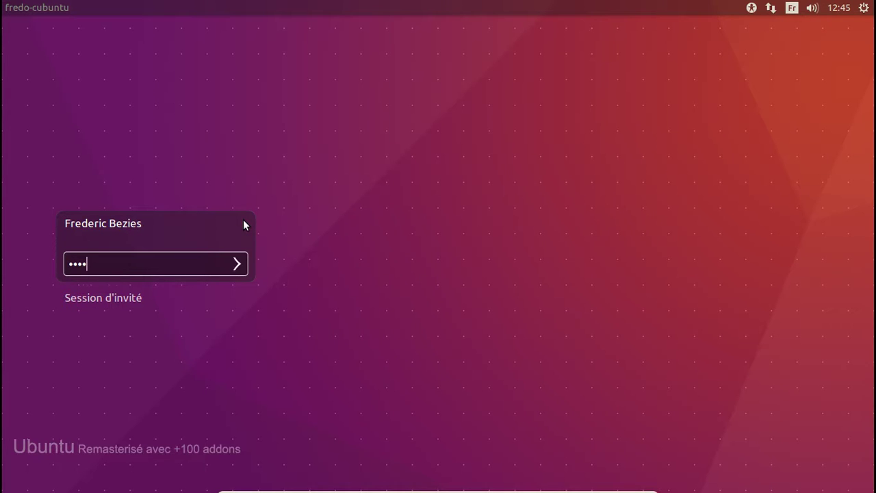
key(Return)
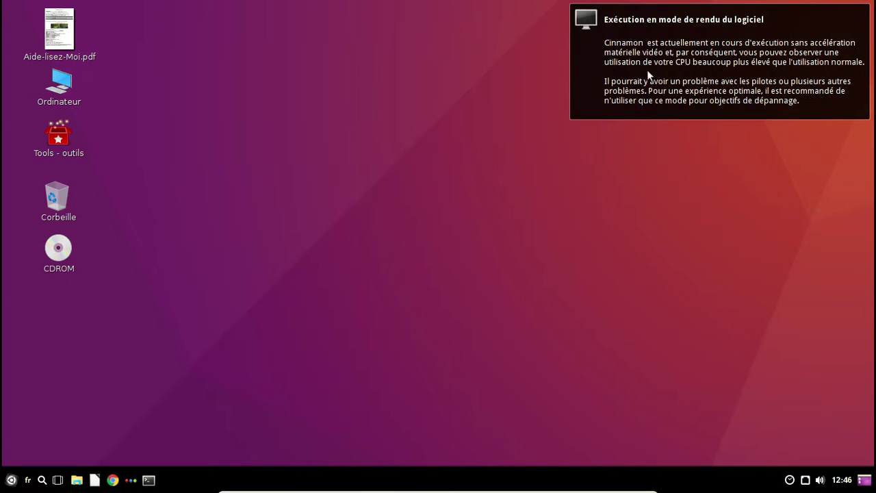
click(860, 8)
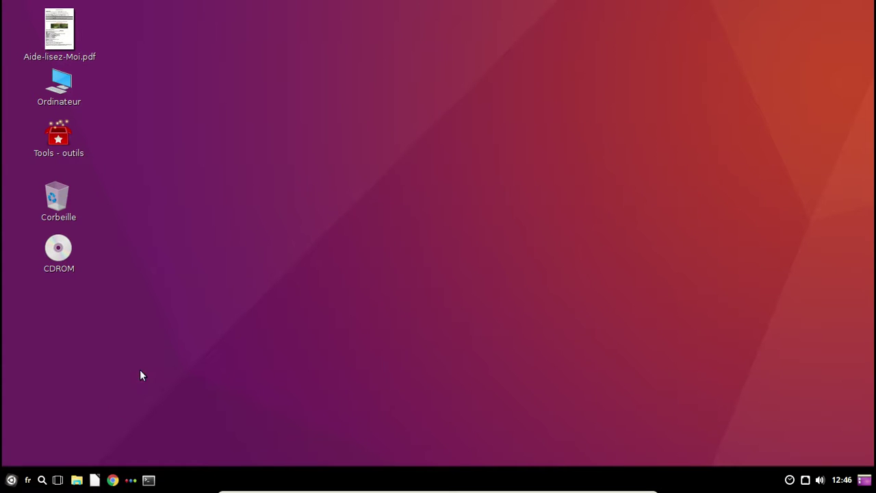
Examine the Cinnamon desktop's workspace overview, application menu and side launcher dock, closing each one after viewing it.
click(57, 480)
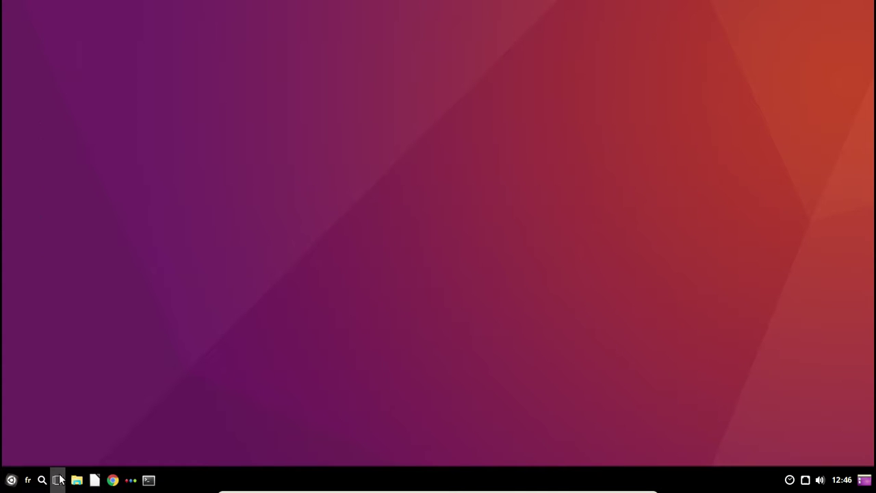
click(59, 476)
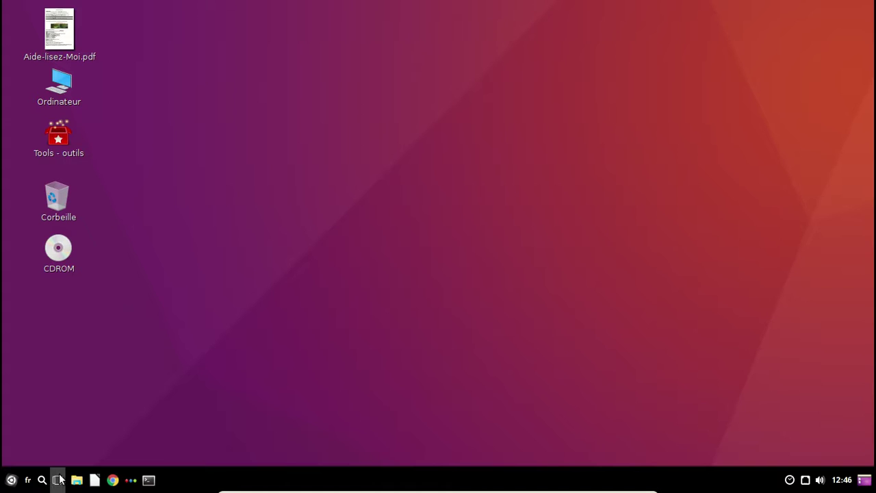
click(10, 482)
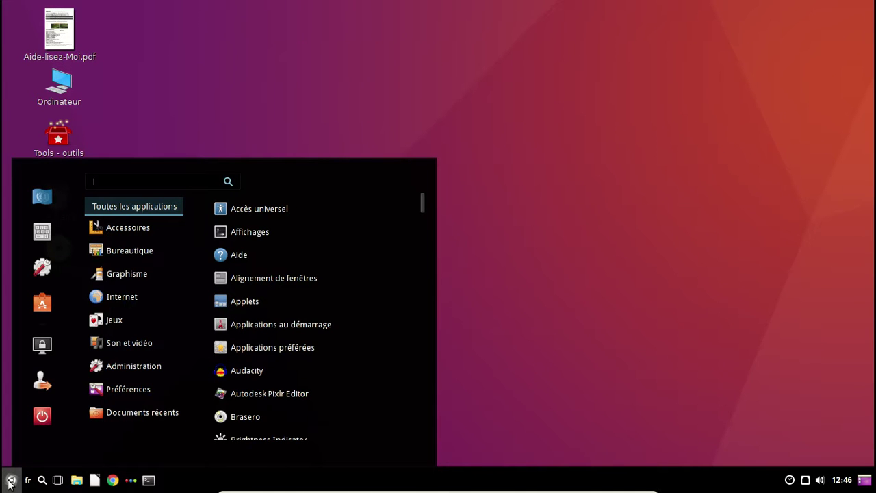
click(9, 482)
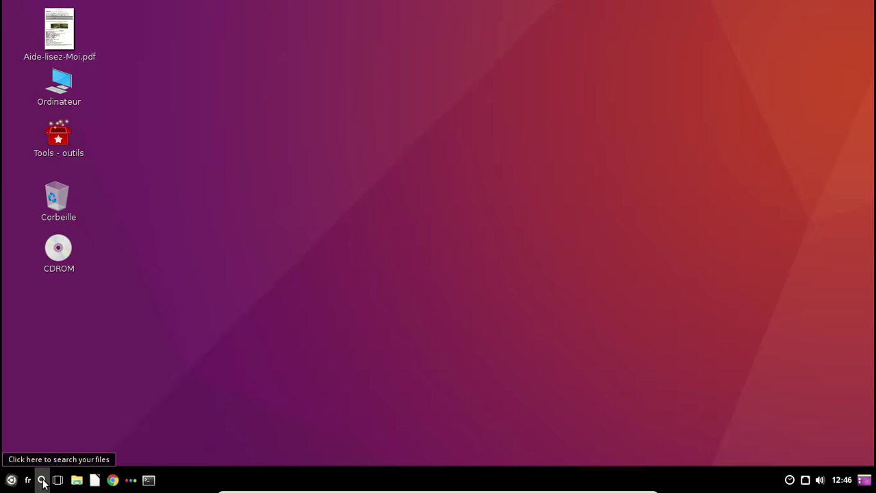
click(131, 481)
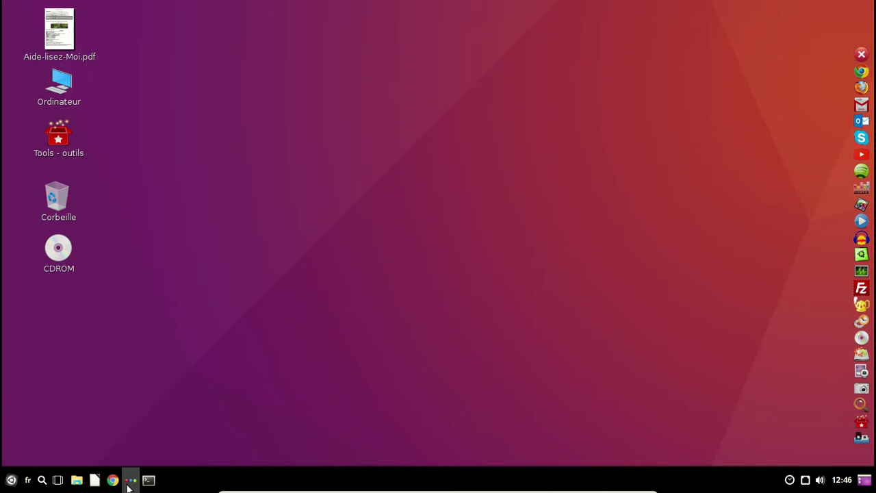
click(851, 58)
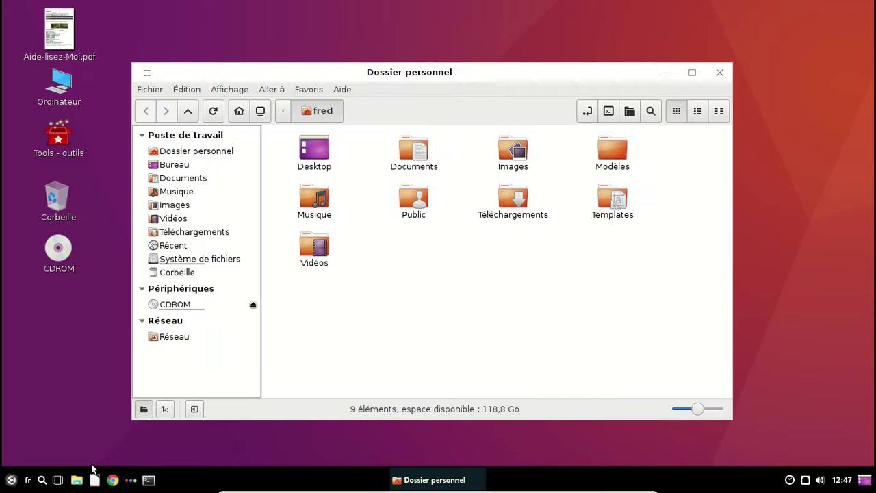
View the file manager's version information and close the Dossier personnel window.
click(350, 91)
click(358, 124)
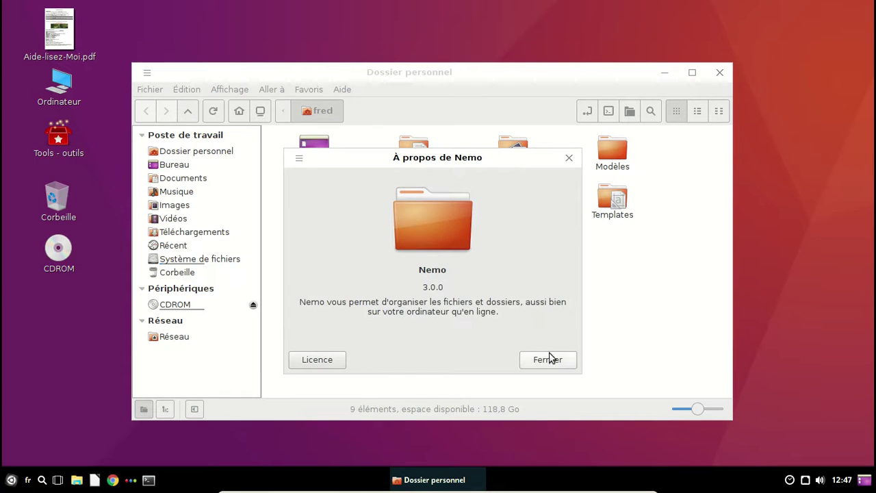
click(551, 357)
click(720, 73)
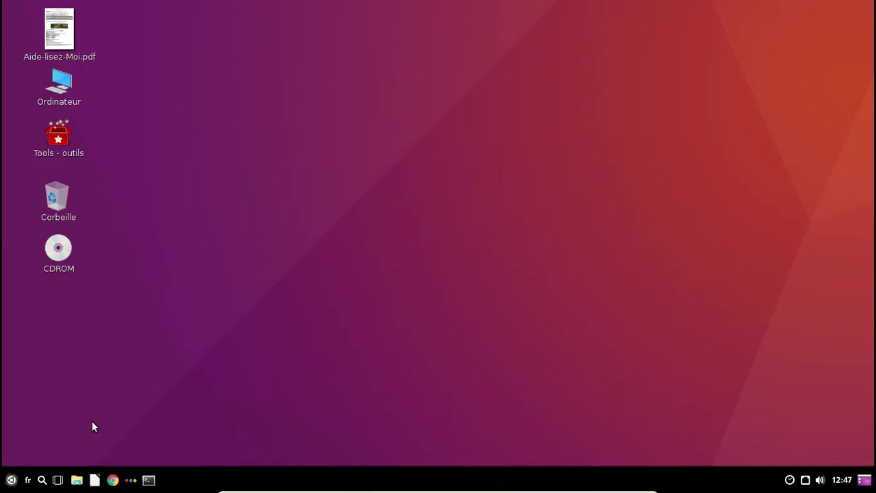
Look through the Jeux and Administration application categories and launch Gestionnaire de mises à jour.
click(11, 480)
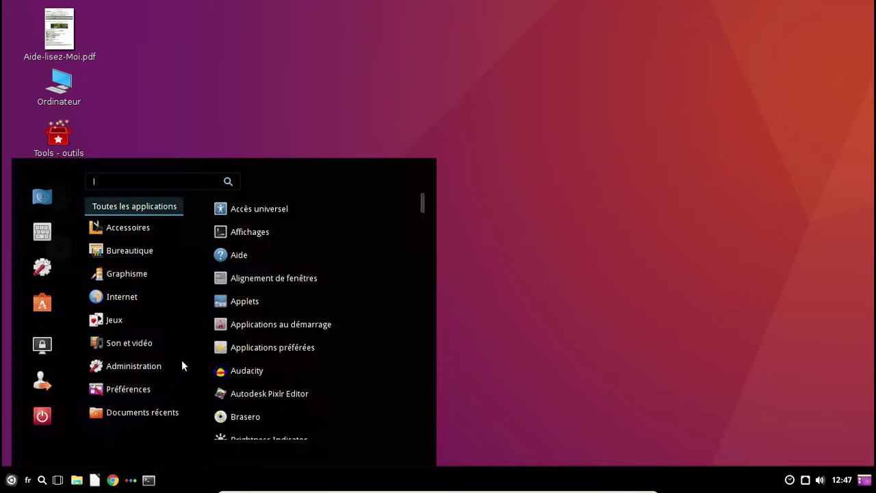
click(154, 321)
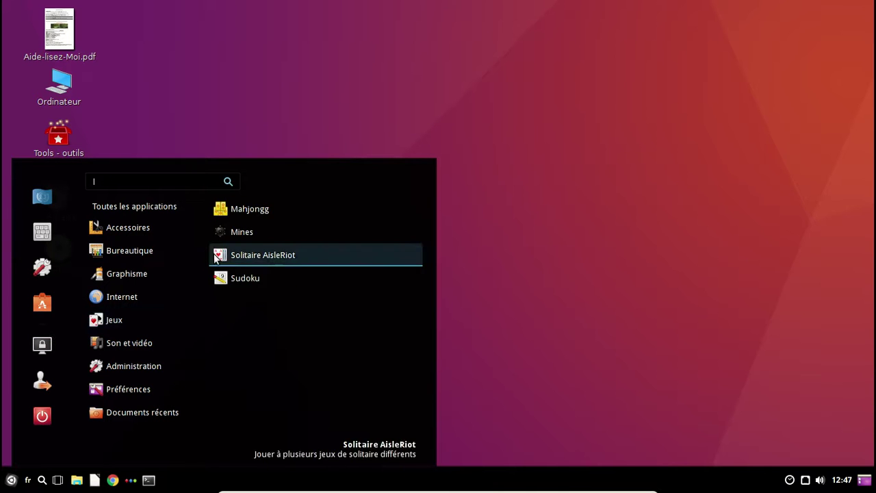
click(142, 366)
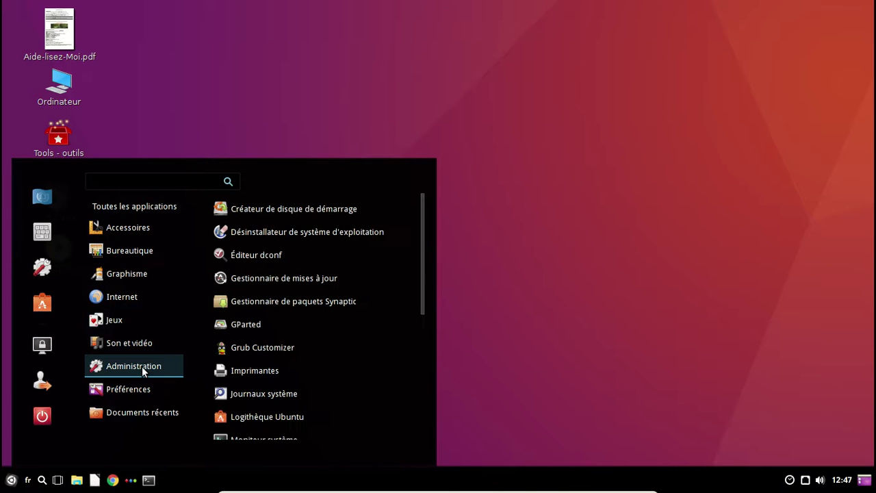
click(325, 286)
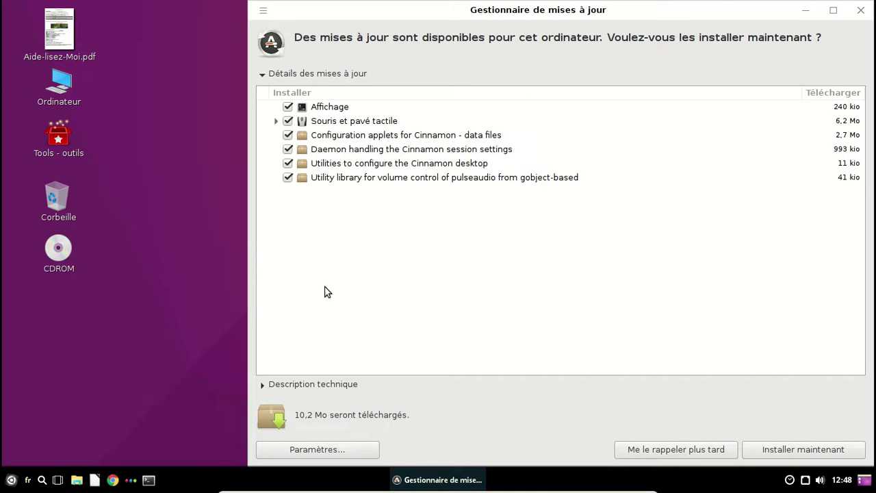
Review the Souris et pavé tactile updates and the technical description of Cinnamon screen saver and locker, and install all updates.
click(276, 121)
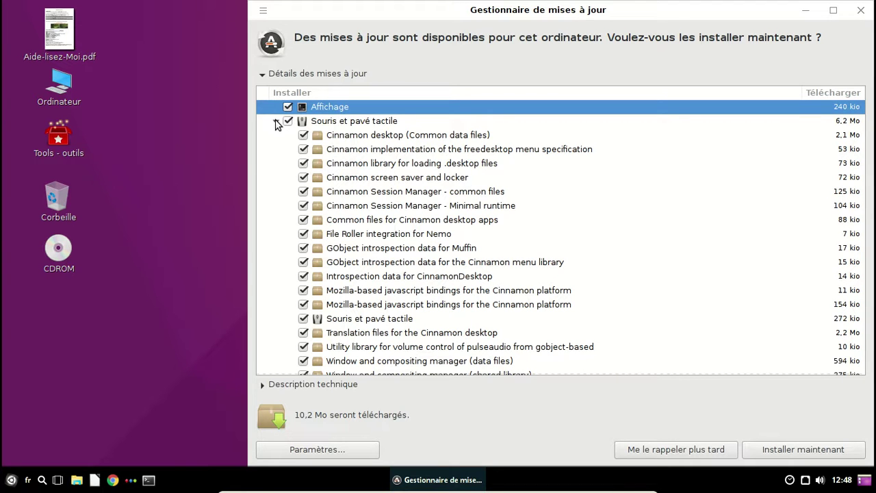
click(405, 178)
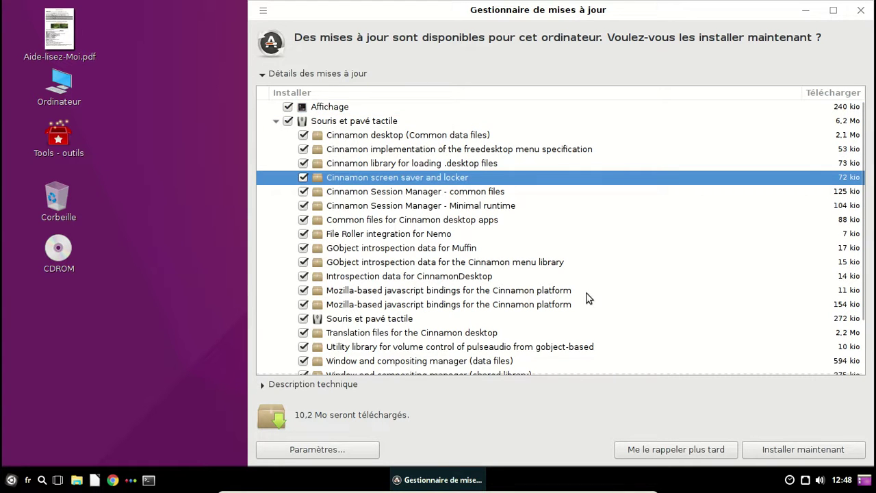
scroll(586, 292, down, 2)
click(417, 384)
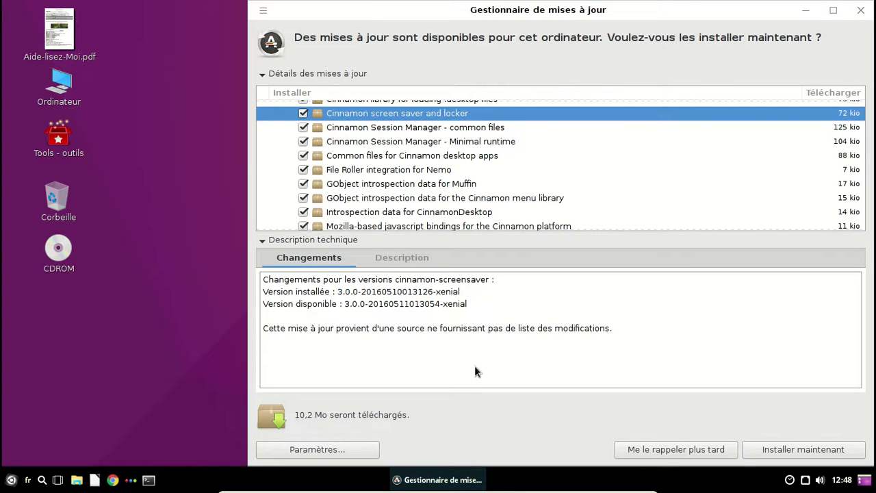
click(808, 450)
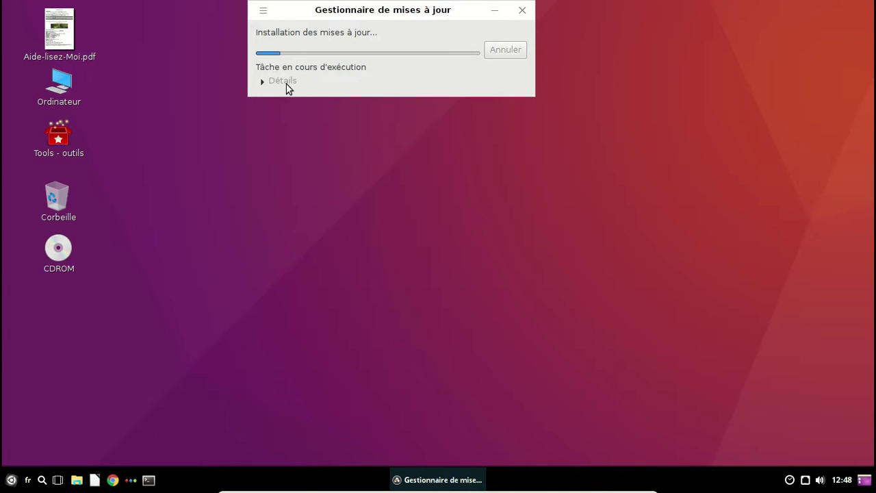
Try to open Logithèque Ubuntu while the updates install, and close its window.
click(10, 482)
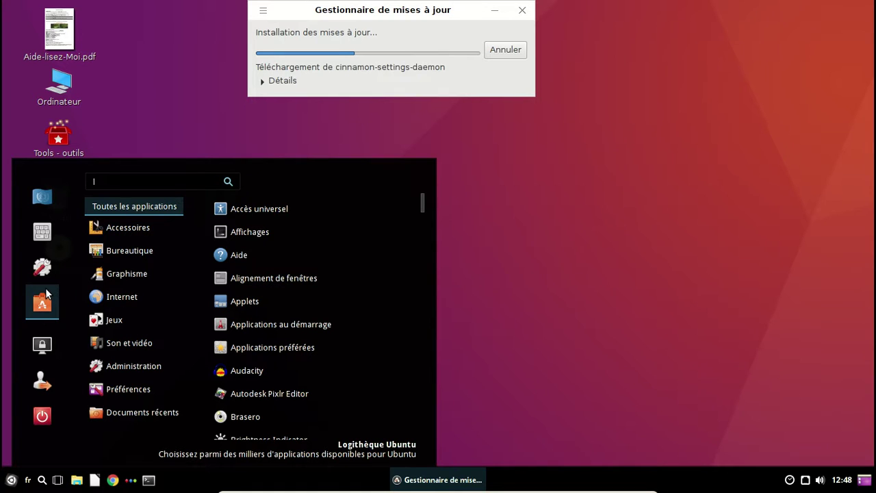
click(45, 292)
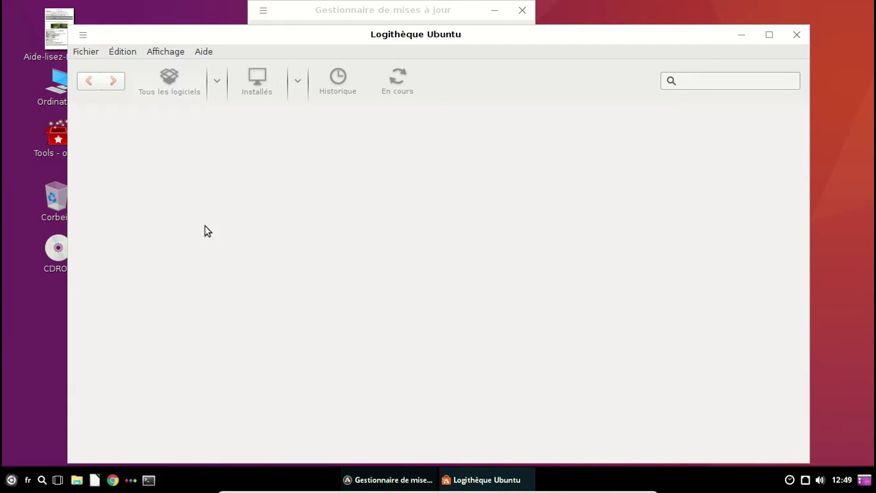
click(12, 480)
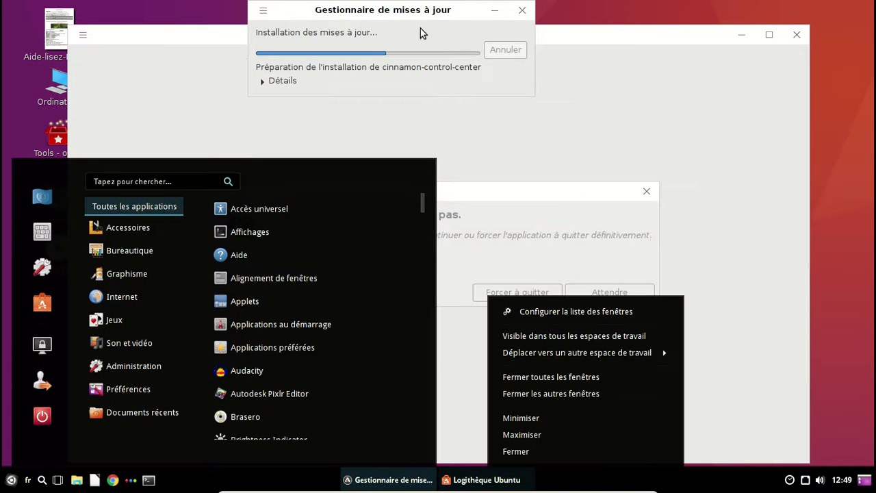
click(527, 448)
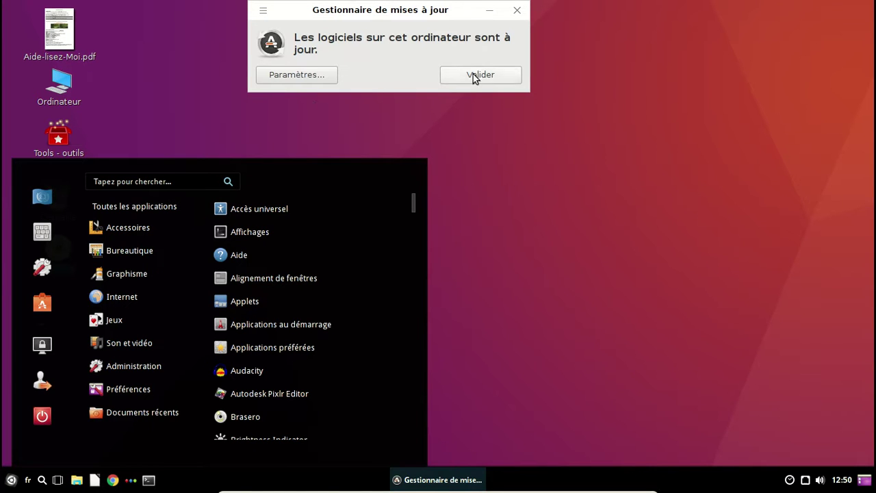
Close Gestionnaire de mises à jour and look through the Internet, Jeux and Son et vidéo application categories.
click(473, 77)
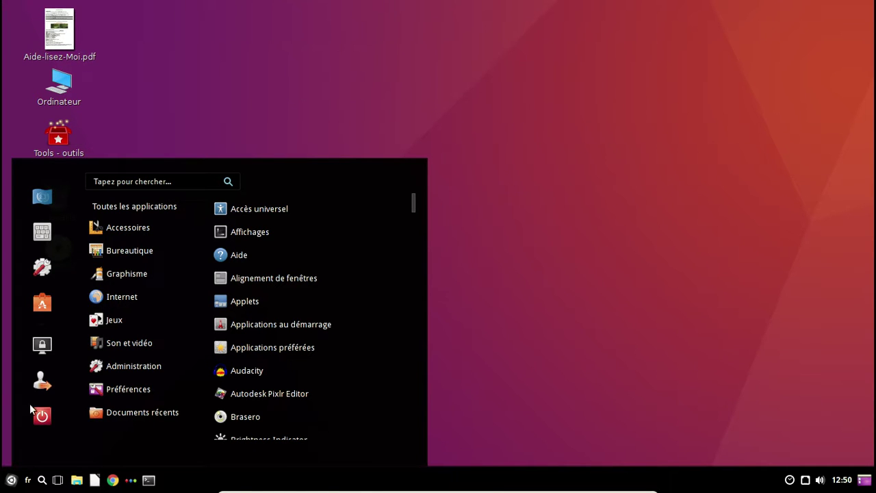
click(10, 479)
click(10, 479)
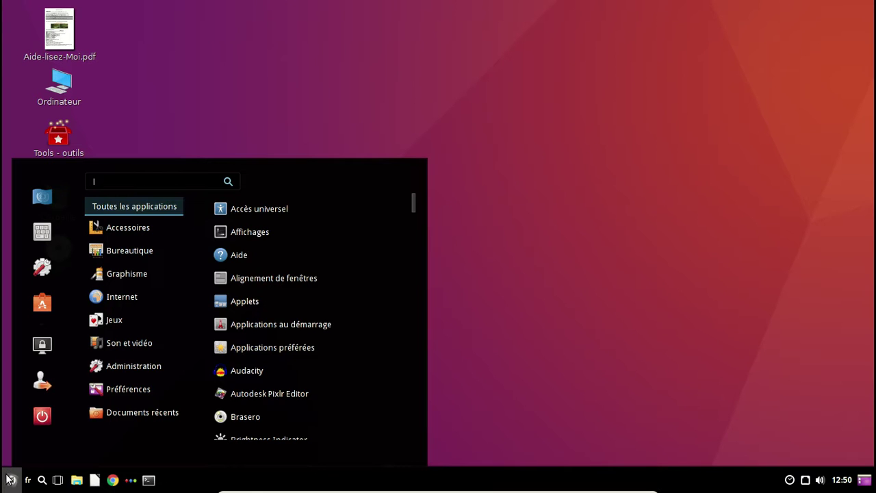
mouse_move(137, 297)
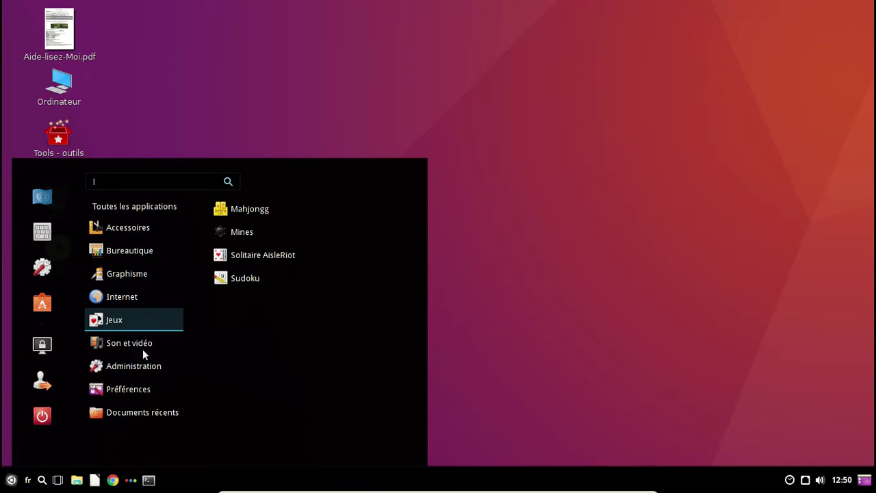
mouse_move(137, 348)
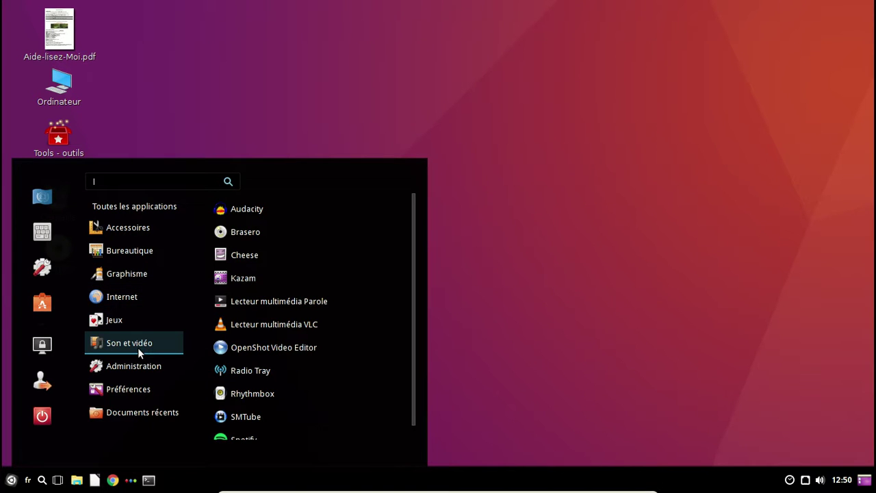
Examine the applications in the Administration category, from Créateur de disque de démarrage to XTerm.
mouse_move(136, 366)
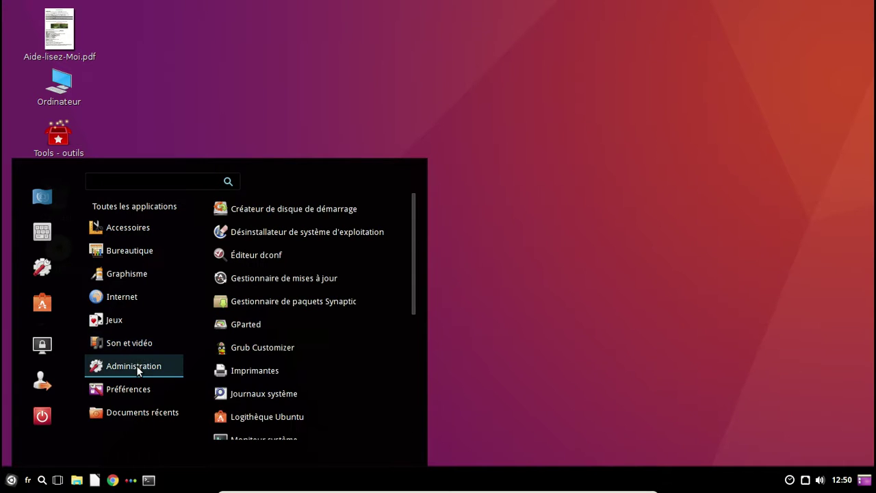
scroll(358, 303, down, 1)
scroll(358, 299, down, 4)
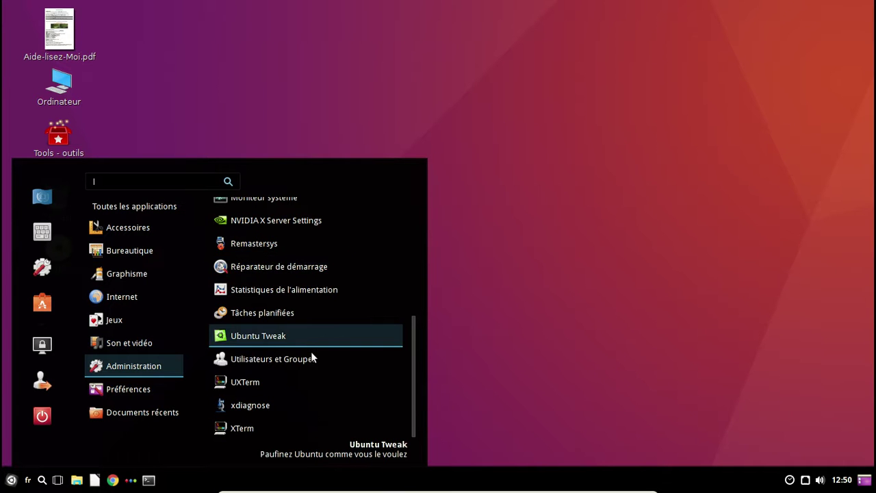
scroll(311, 351, up, 3)
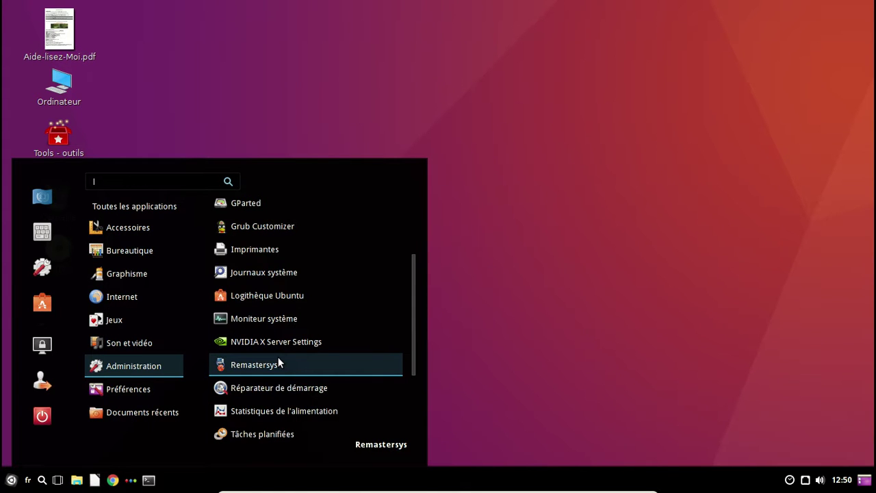
scroll(278, 356, up, 2)
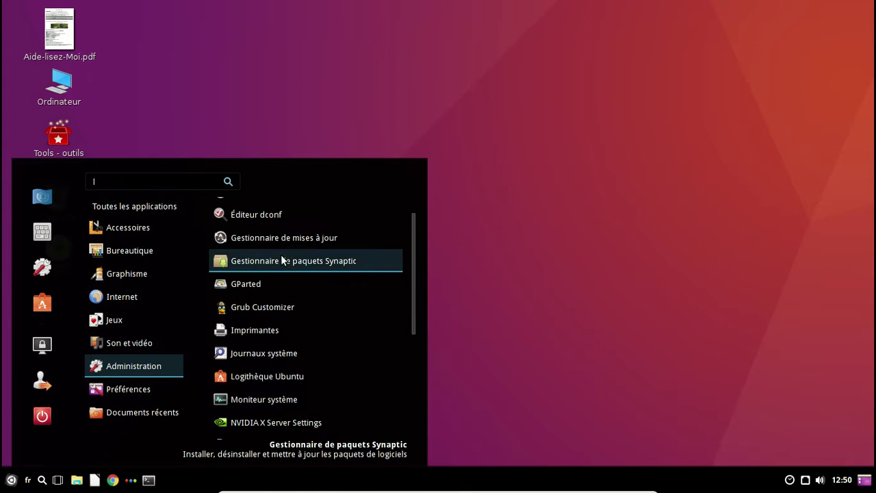
scroll(281, 254, up, 1)
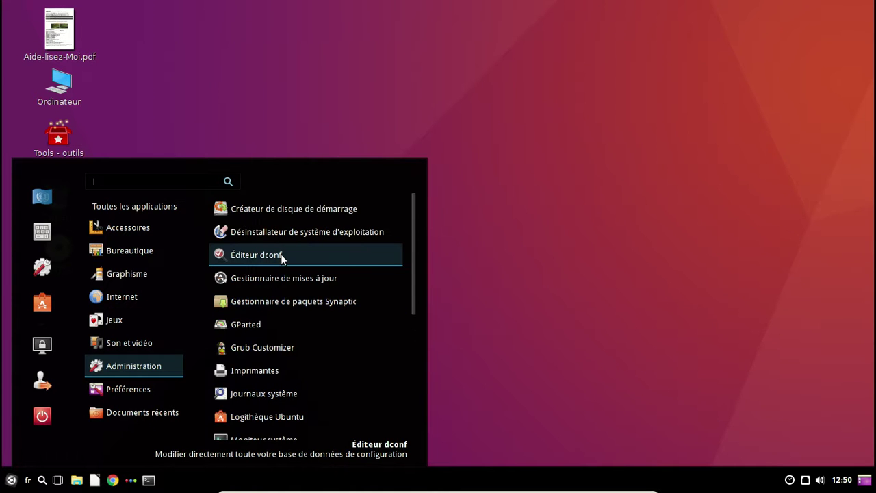
scroll(280, 254, down, 2)
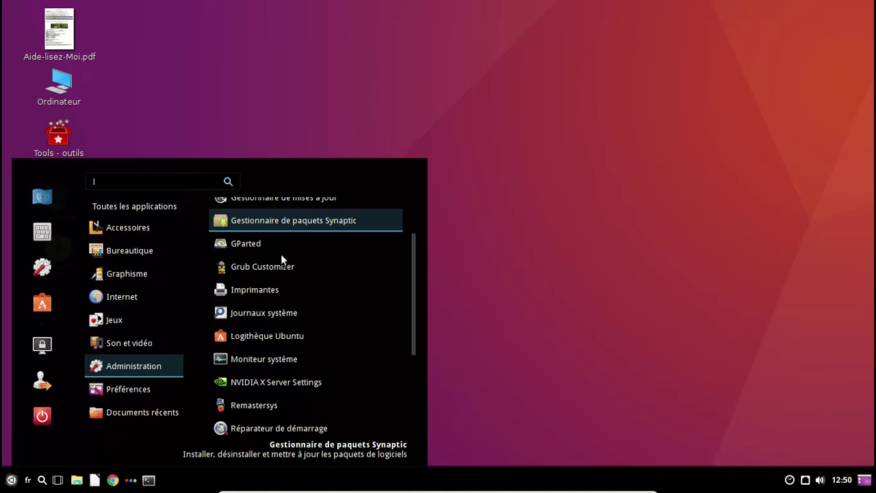
scroll(281, 254, down, 1)
Open Paramètres système, view the Information système page under Matériel, and close the window.
click(43, 270)
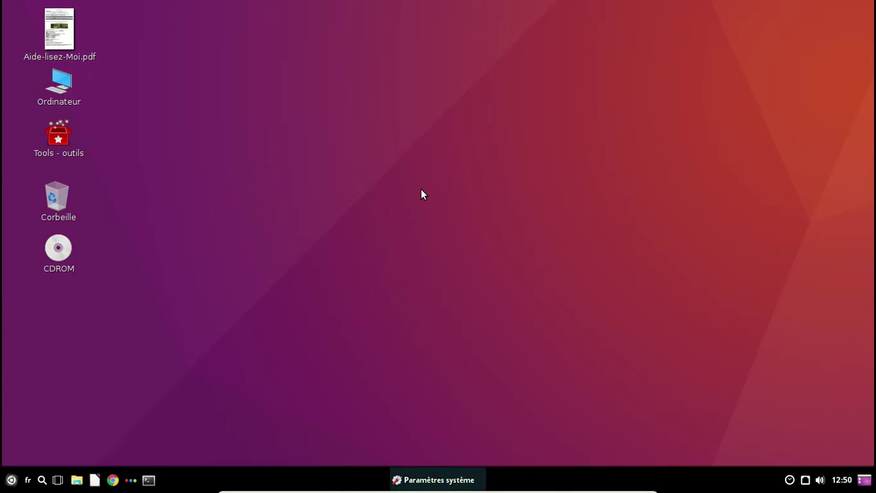
scroll(633, 184, down, 5)
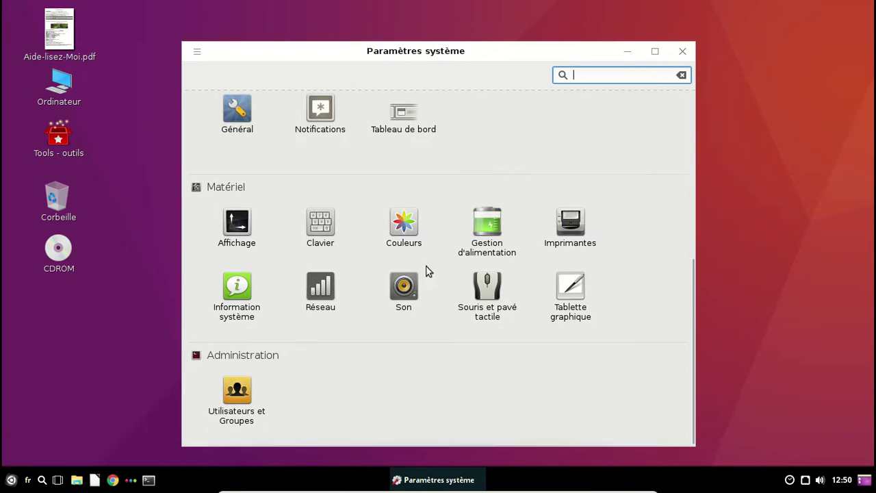
click(237, 286)
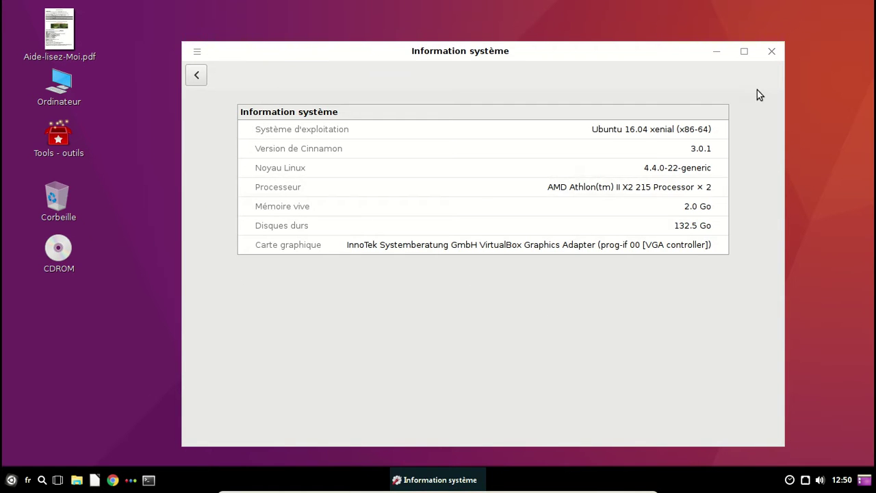
click(772, 52)
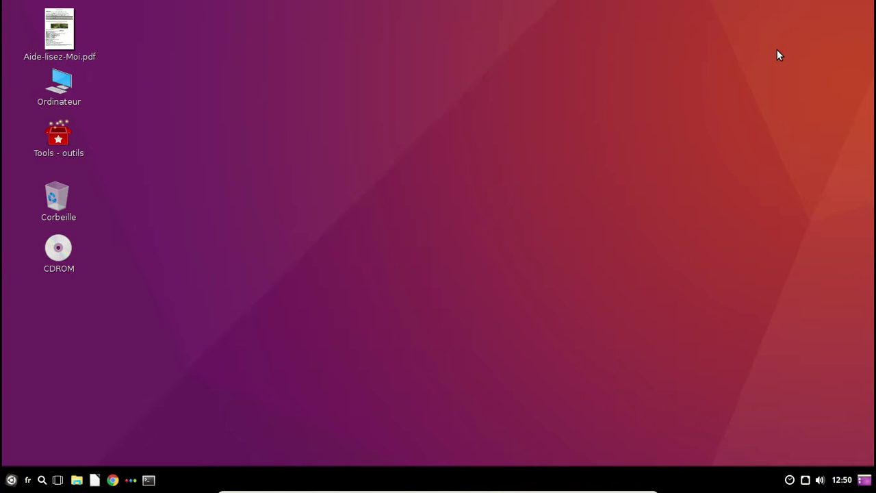
Open the Tools - outils folder from the desktop, look into its mise-a-jour and drivers subfolders, and close the window.
click(67, 133)
double_click(67, 137)
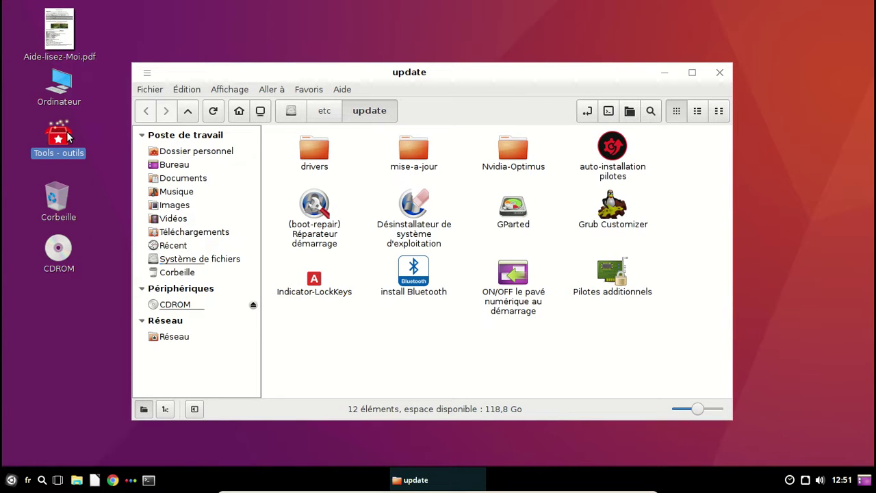
double_click(416, 150)
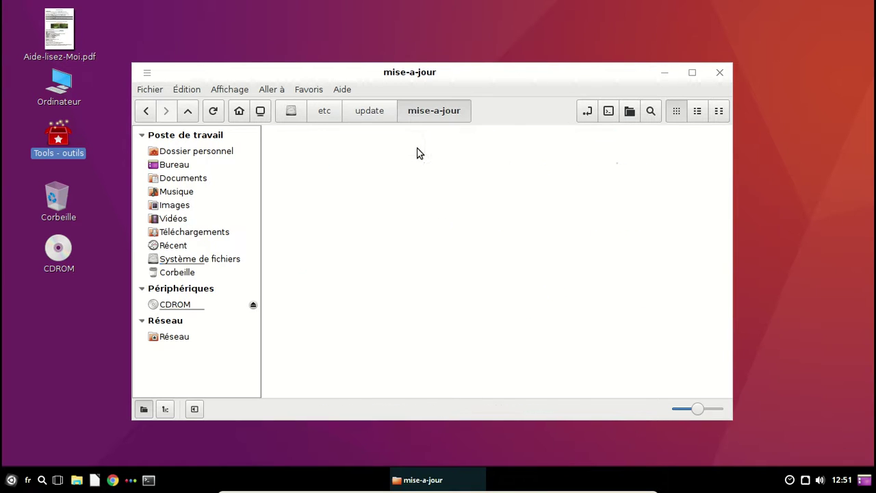
click(366, 110)
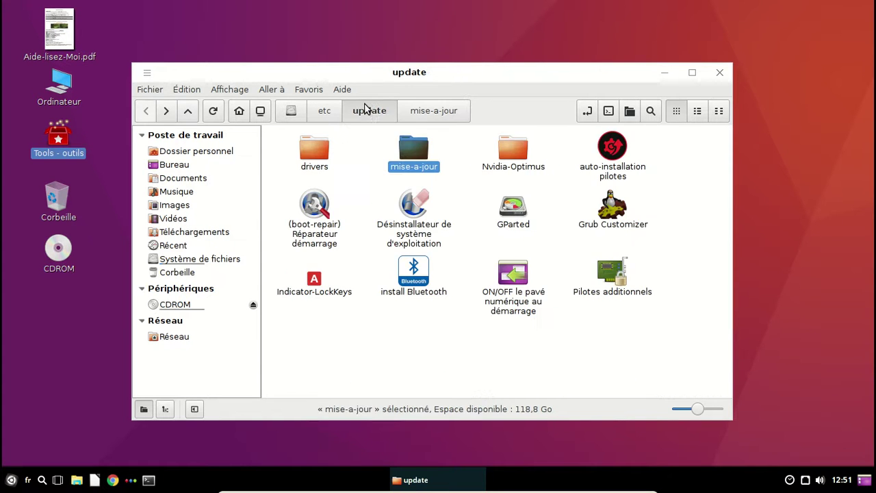
double_click(314, 151)
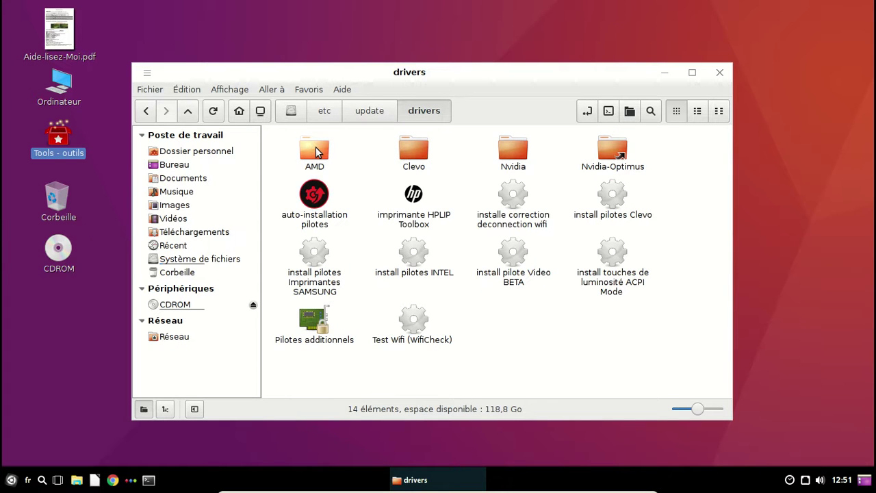
click(720, 72)
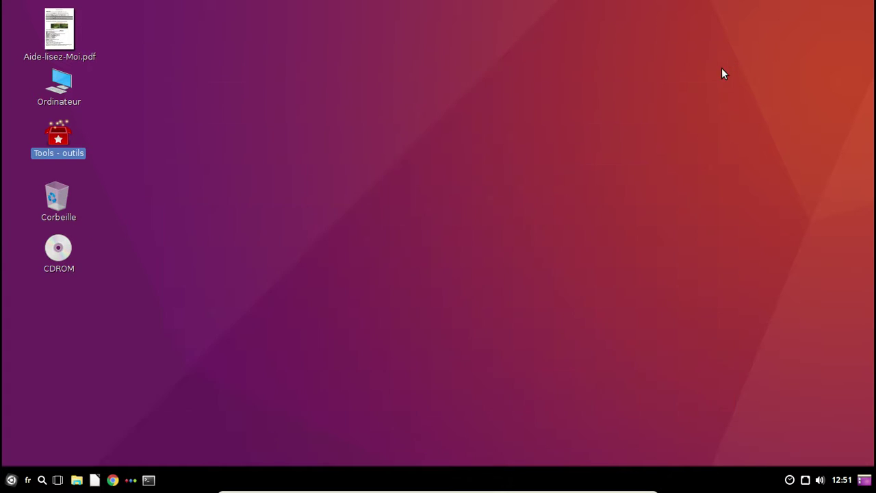
click(406, 225)
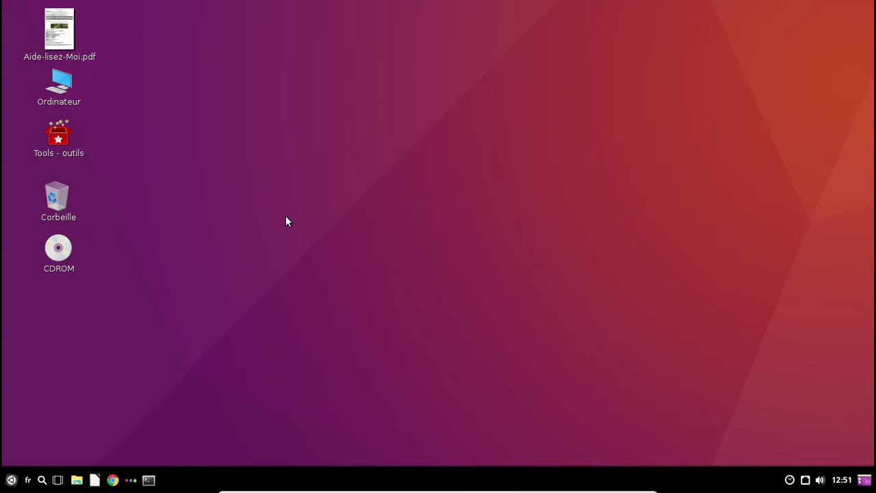
Open Aide-lisez-Moi.pdf from the desktop, read from the desktop choice section to the start of page 2, and close it.
click(67, 28)
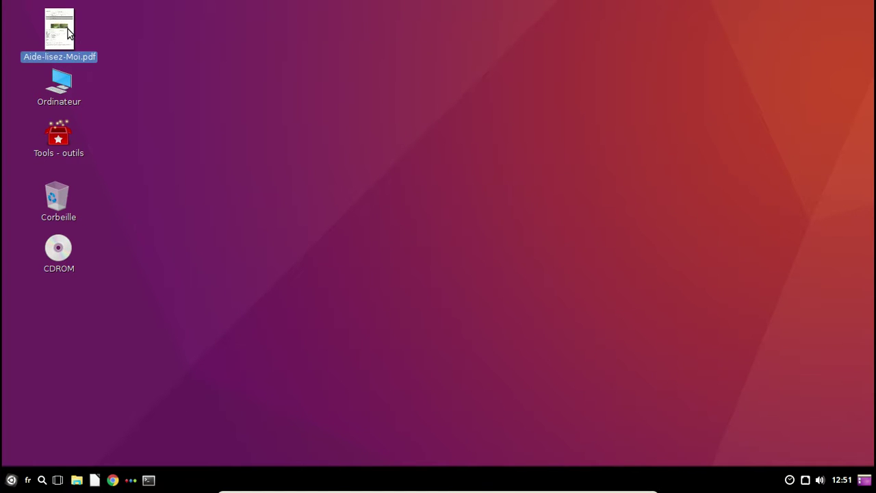
double_click(68, 29)
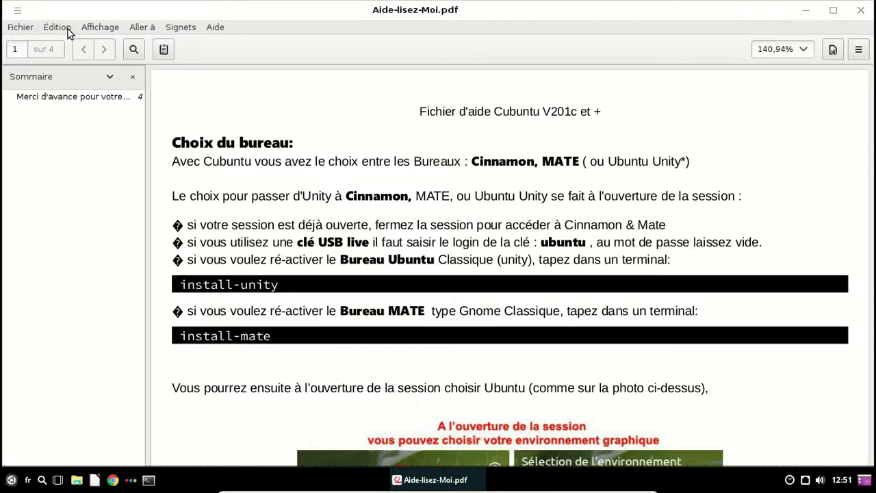
scroll(564, 142, down, 3)
scroll(564, 142, down, 3)
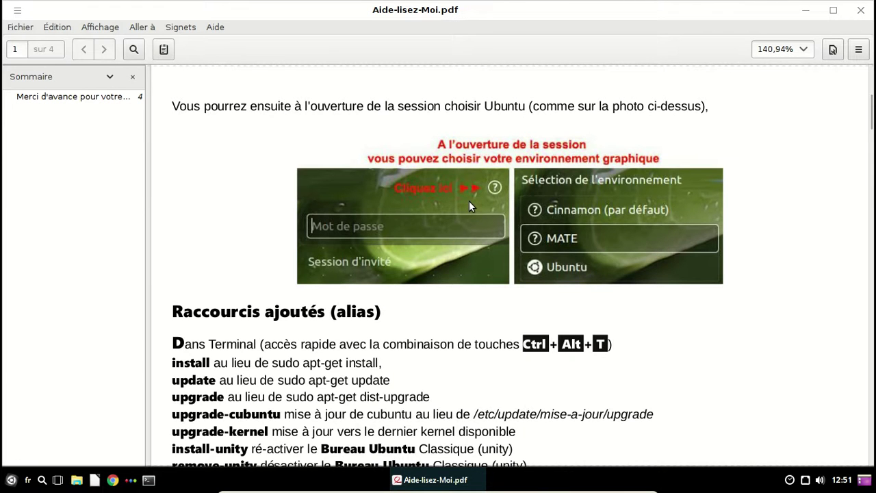
scroll(468, 200, down, 3)
scroll(469, 201, down, 2)
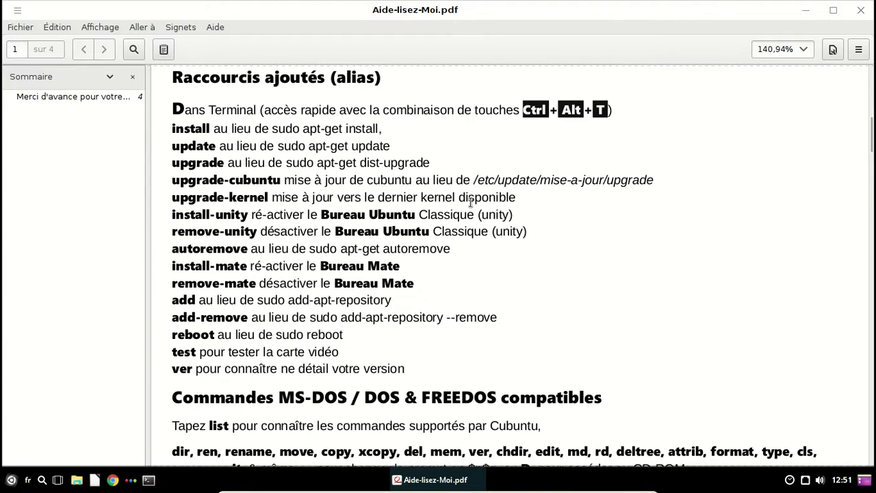
scroll(471, 201, down, 7)
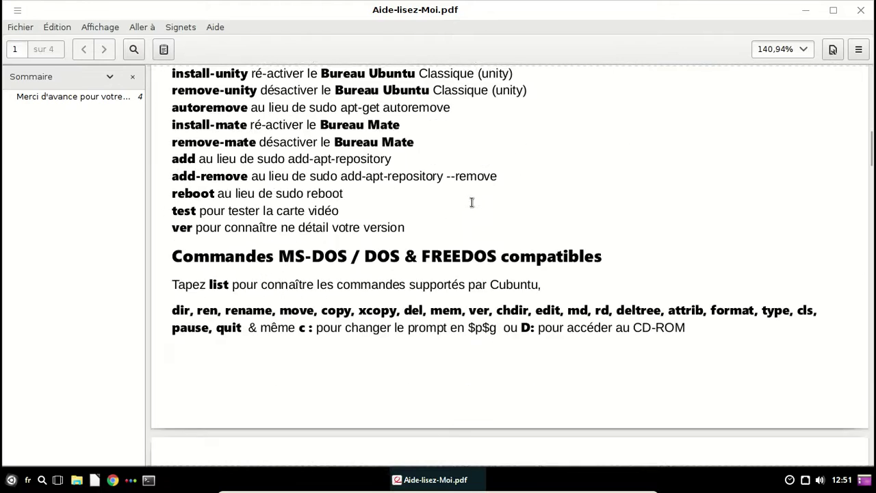
scroll(472, 202, down, 2)
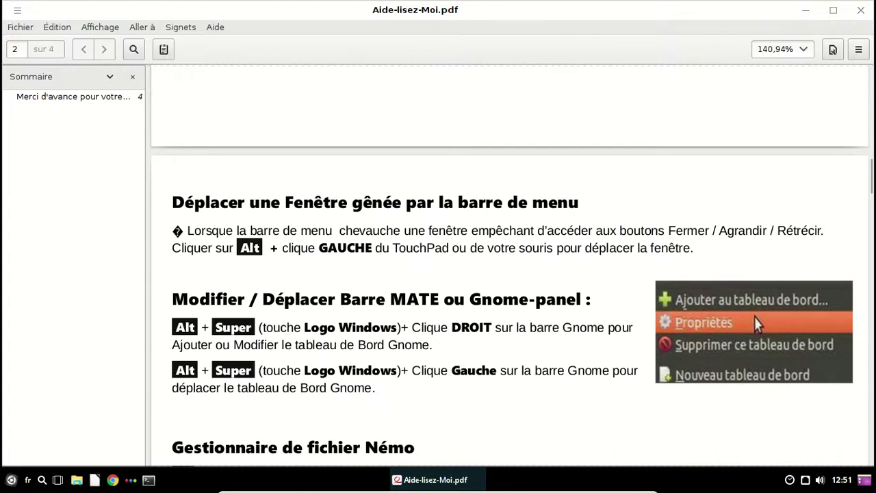
click(862, 11)
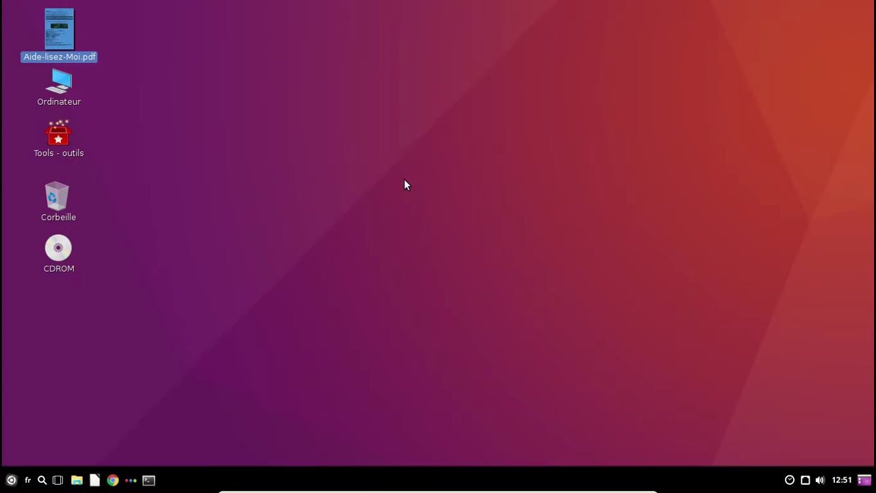
click(273, 182)
View the properties of the Ordinateur desktop icon and close the properties dialog.
click(63, 90)
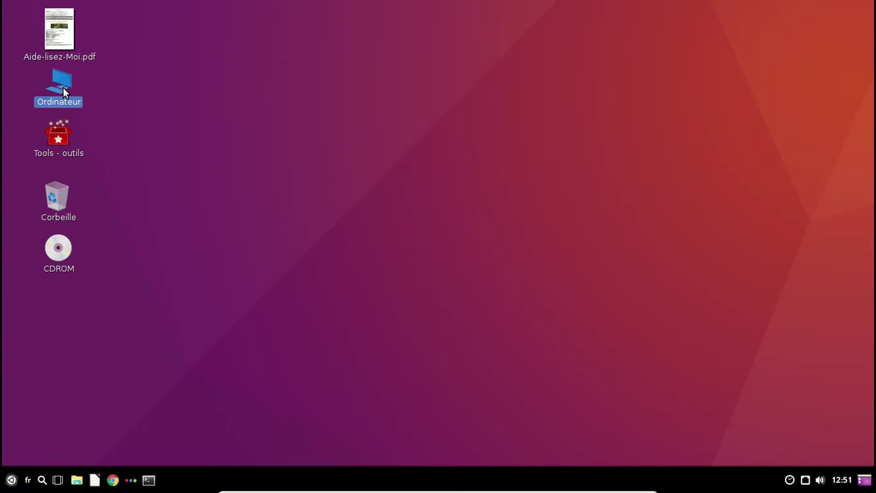
right_click(63, 90)
click(136, 346)
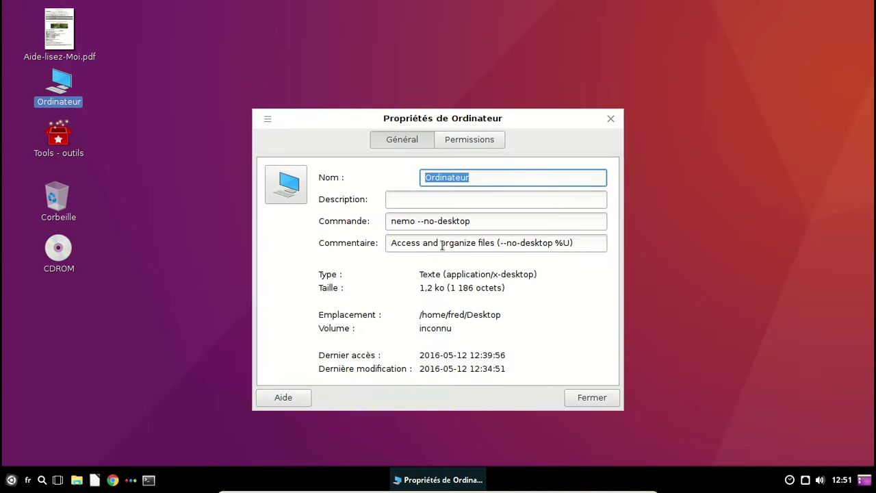
click(610, 120)
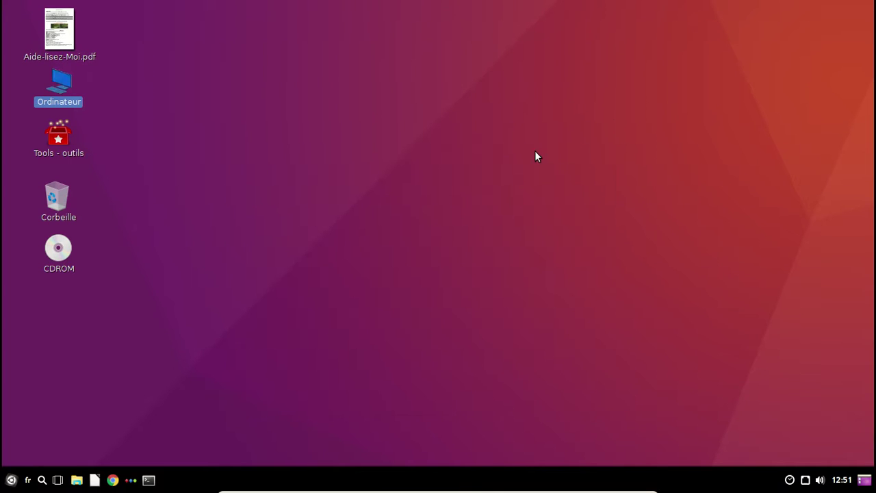
click(239, 158)
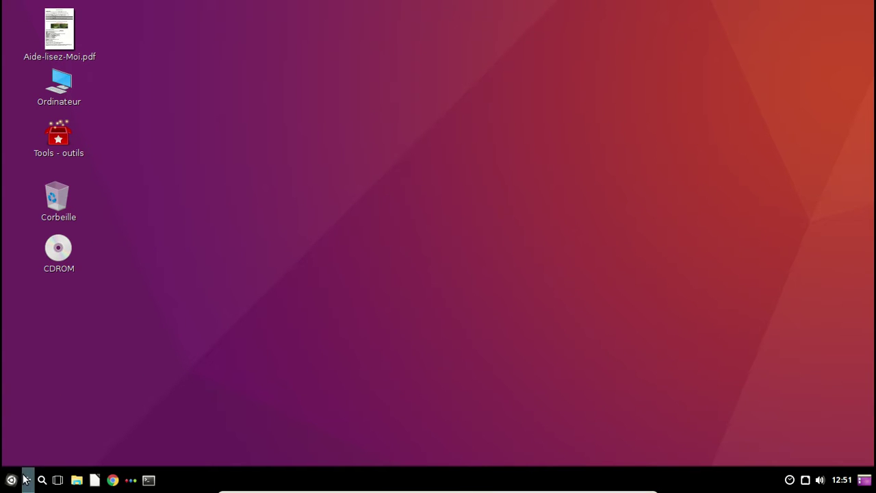
Launch LibreOffice, create a blank Writer document, and open the À propos de LibreOffice information.
click(95, 480)
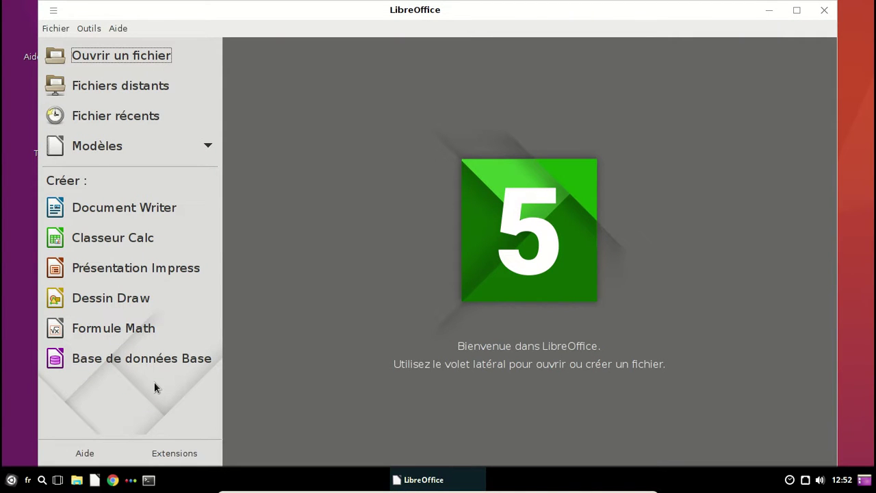
click(146, 208)
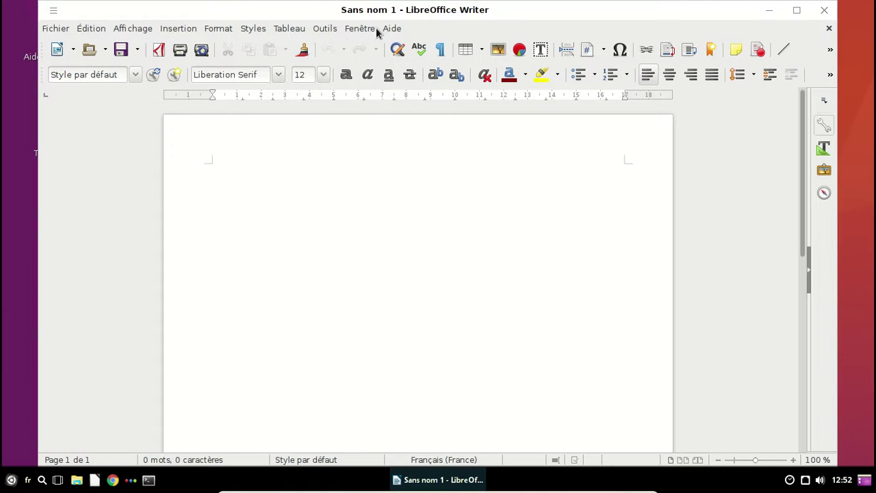
click(391, 28)
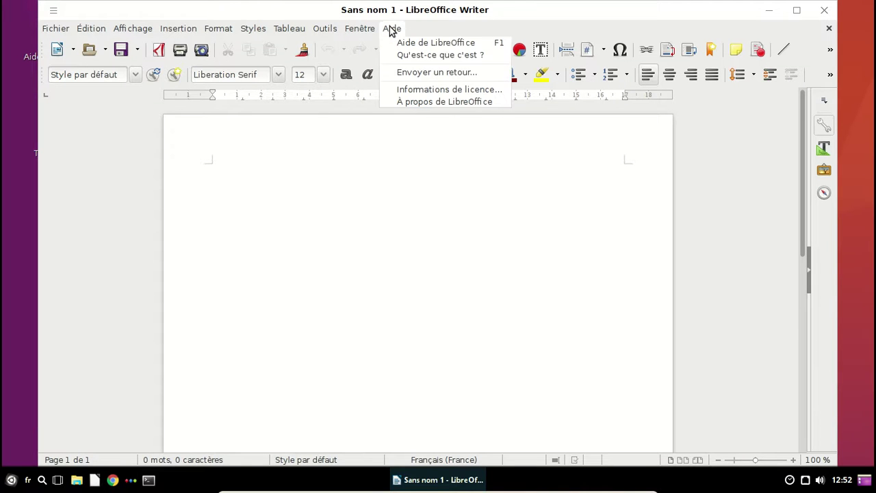
click(402, 100)
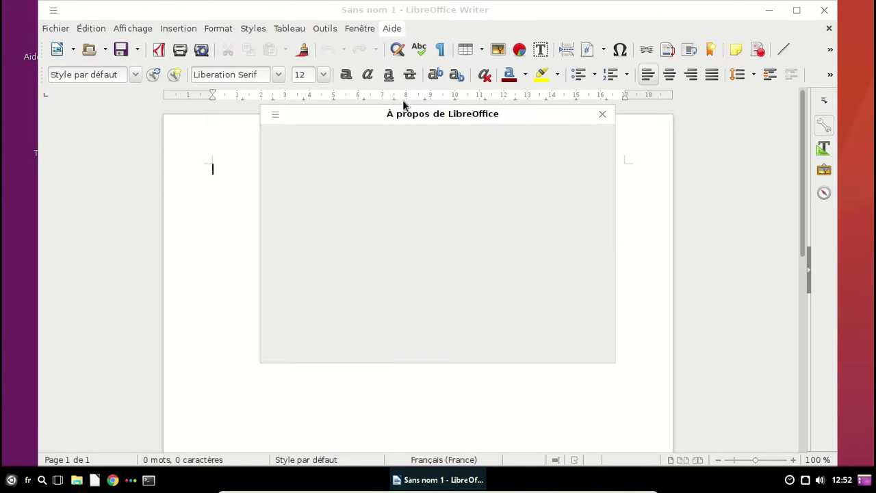
Close the À propos de LibreOffice information and the blank Writer document.
click(579, 344)
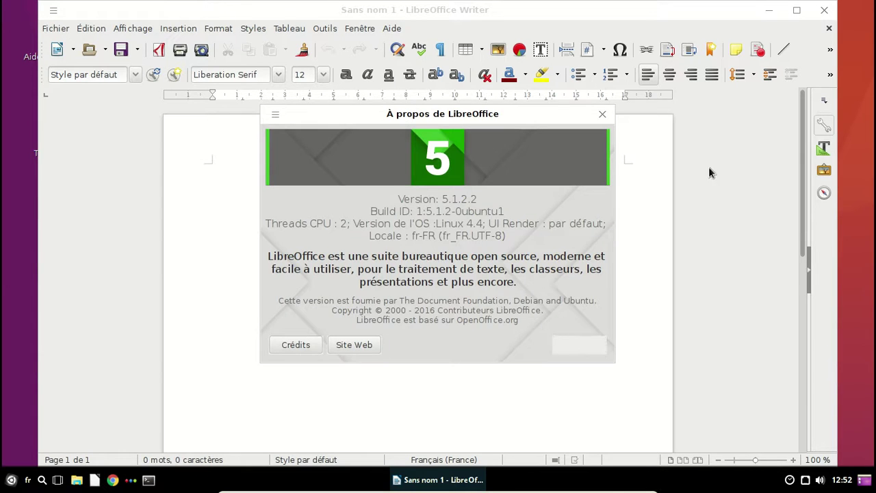
click(824, 12)
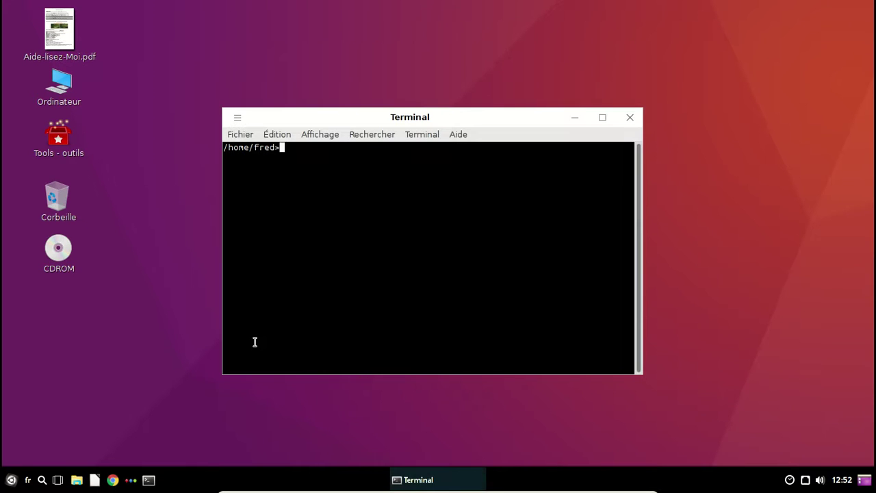
In a terminal, change to the /etc/apt/ directory and open sources.list with less.
text(cd /etc/apt/)
key(Return)
text(less sources.list)
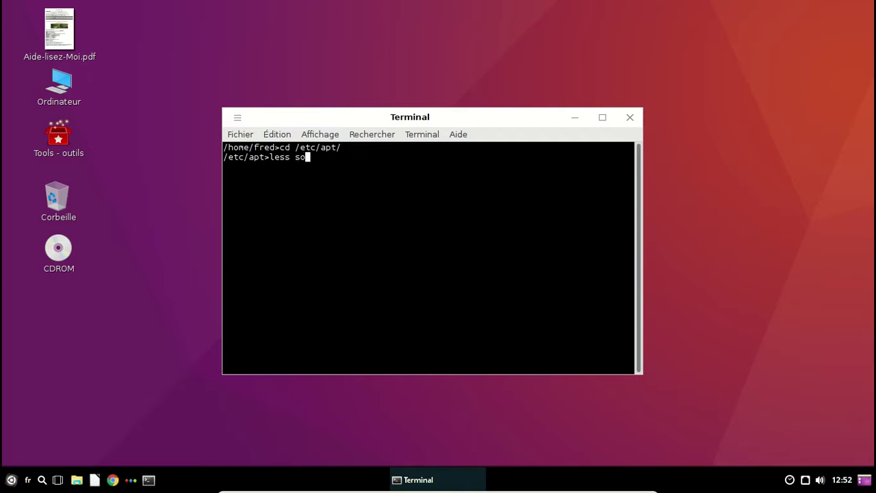
key(Return)
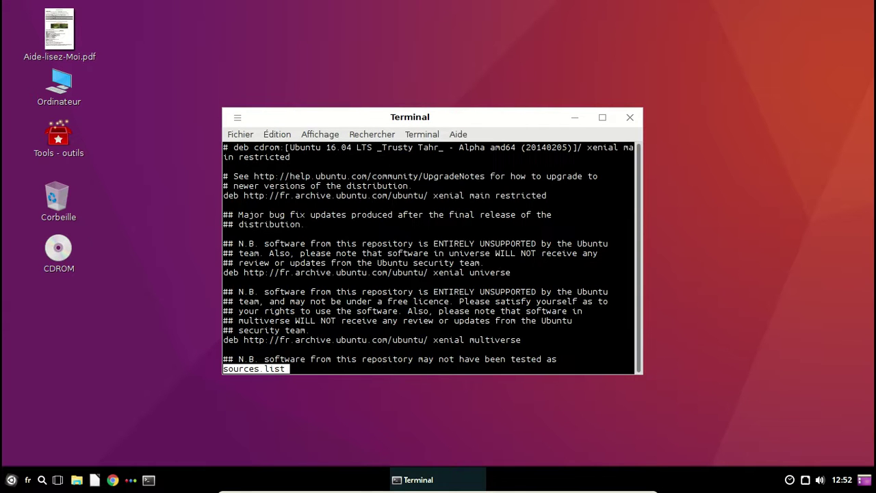
Read the repository entries in sources.list through to the end, return to the beginning, and quit less.
key(Down)
key(Down)
key(Down)
key(Down)
key(Down)
key(Down)
key(Down)
key(Down)
key(Down)
key(Down)
key(Down)
key(Down)
key(Down)
key(Down)
key(Down)
key(Down)
key(Down)
key(Down)
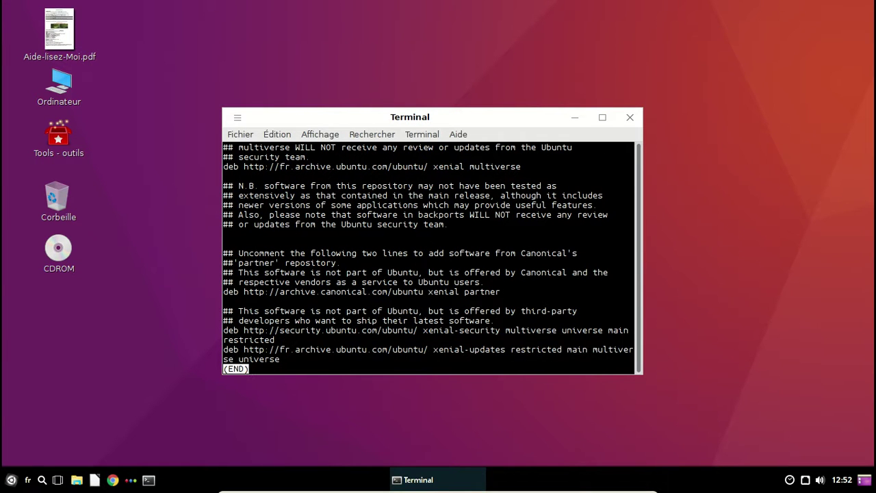
key(Up)
key(Up)
key(Up)
key(Up)
key(Up)
key(Up)
key(Up)
key(Up)
key(Up)
key(Up)
key(Up)
key(Up)
key(Up)
key(Up)
key(Up)
key(Up)
key(Up)
key(Up)
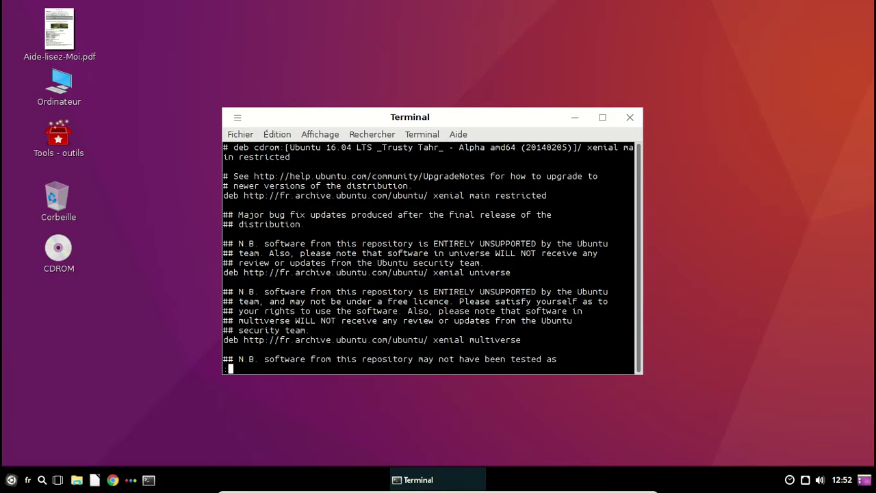
text(q)
List the contents of /etc/apt with ls and exit the terminal.
text(l)
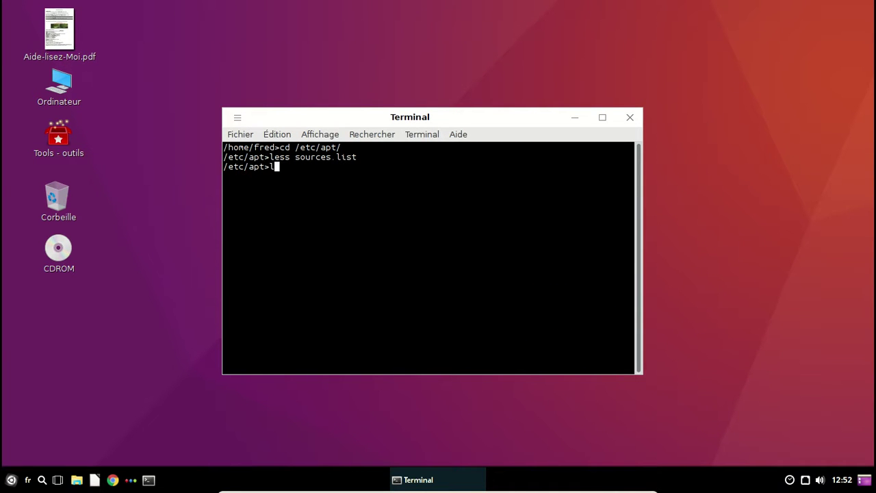
text(s)
key(Return)
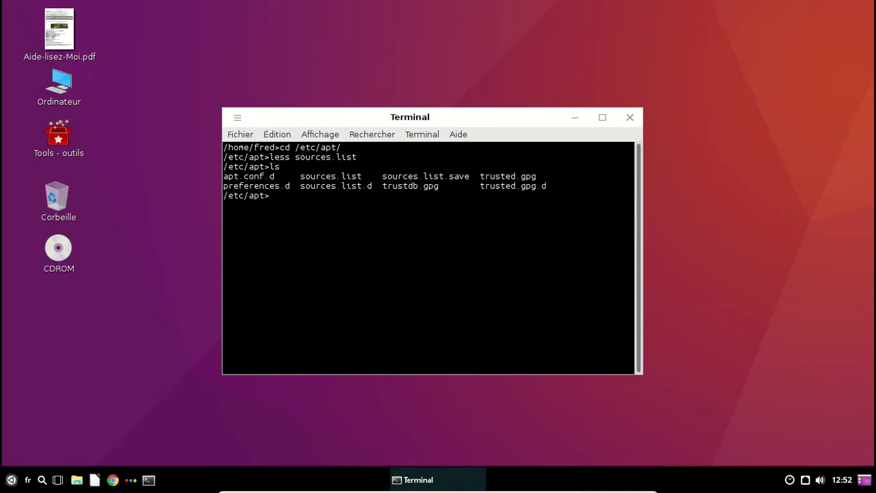
text(exit)
key(Return)
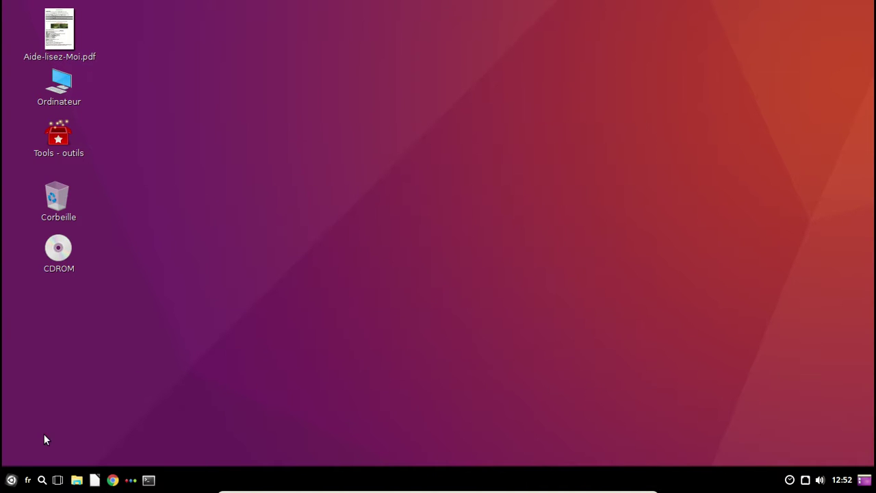
Search the installed applications for Synaptic, launch the package manager, and authenticate with the account password.
click(10, 480)
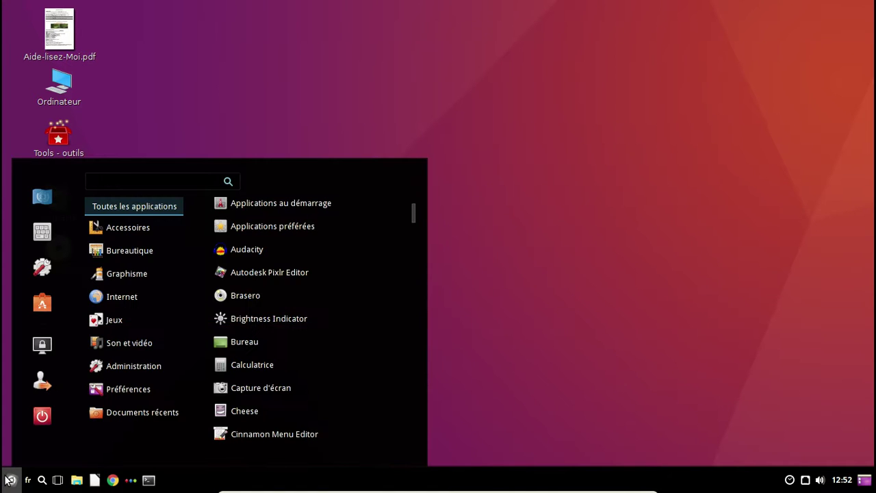
text(syunl)
key(BackSpace)
key(BackSpace)
text(nap)
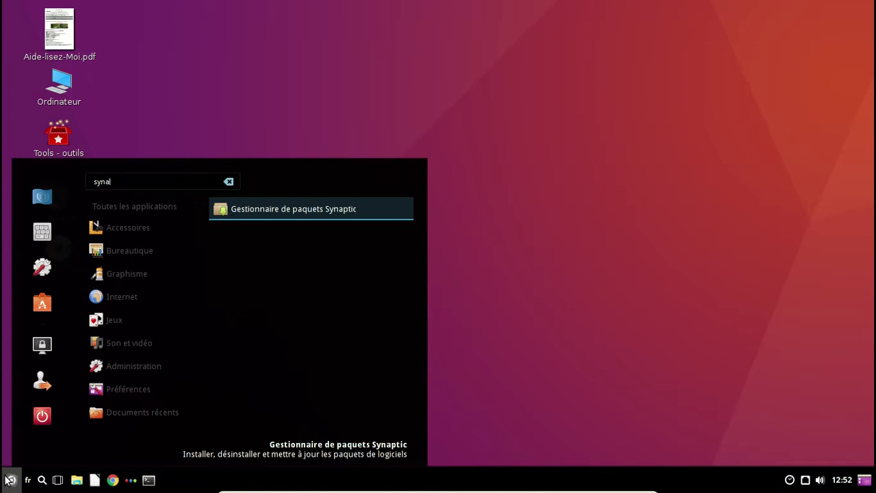
text(l)
key(Return)
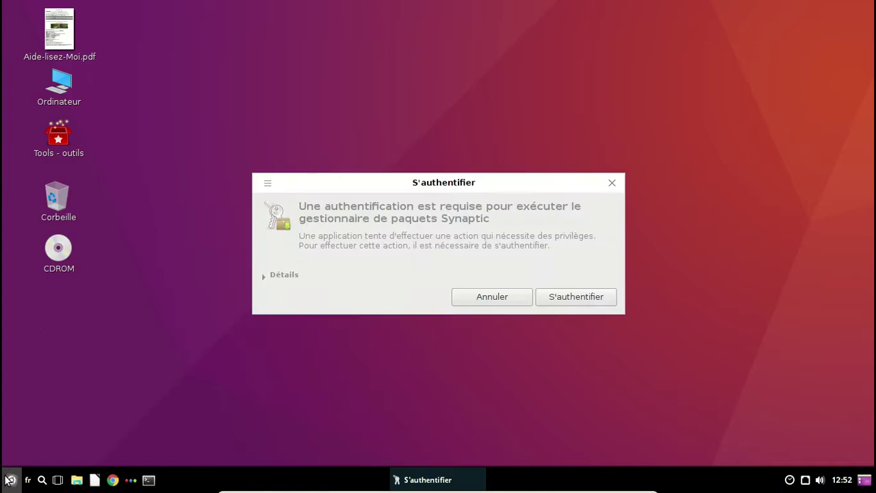
text(*********)
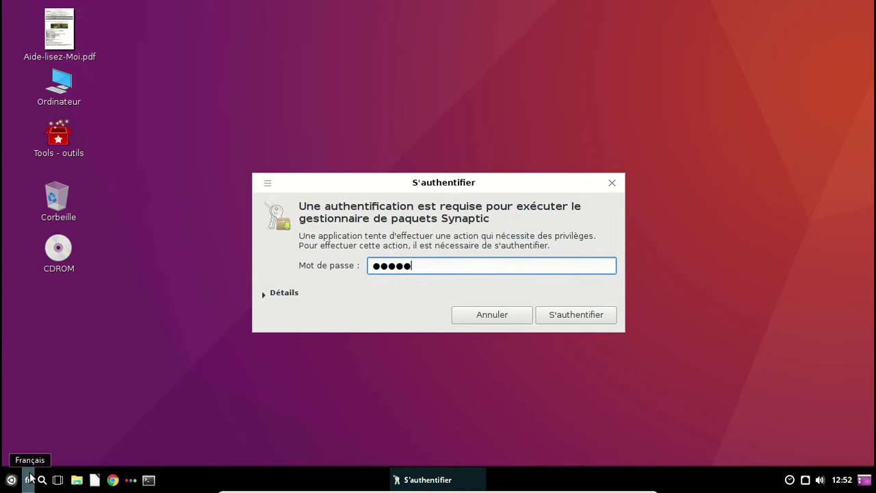
key(Return)
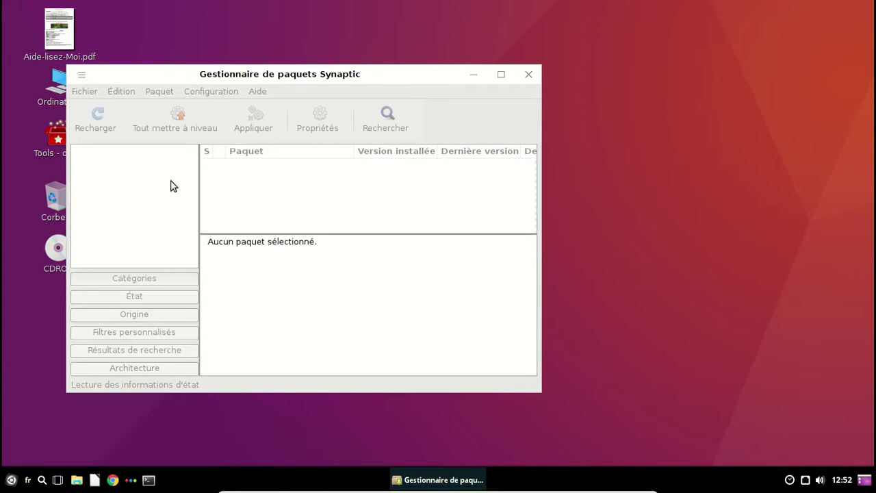
Dismiss the Présentation rapide dialog and filter the packages by state to list the installed ones that can be upgraded.
drag(255, 77, 367, 71)
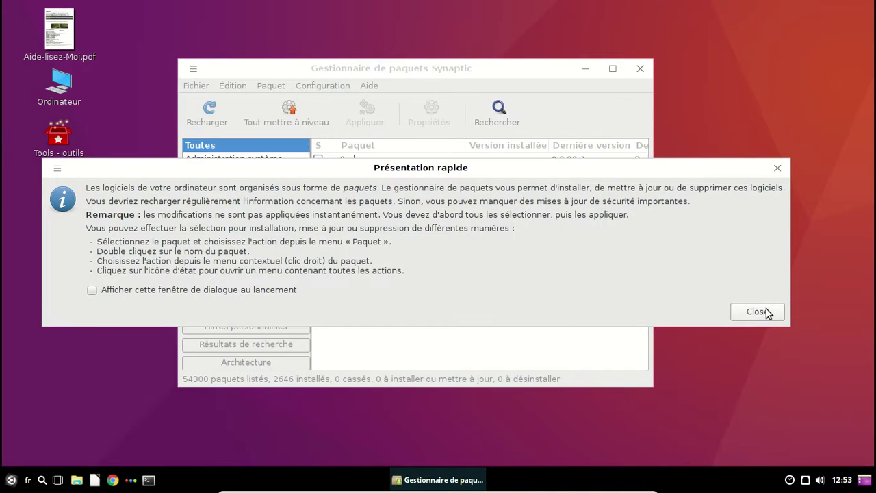
click(767, 309)
click(267, 290)
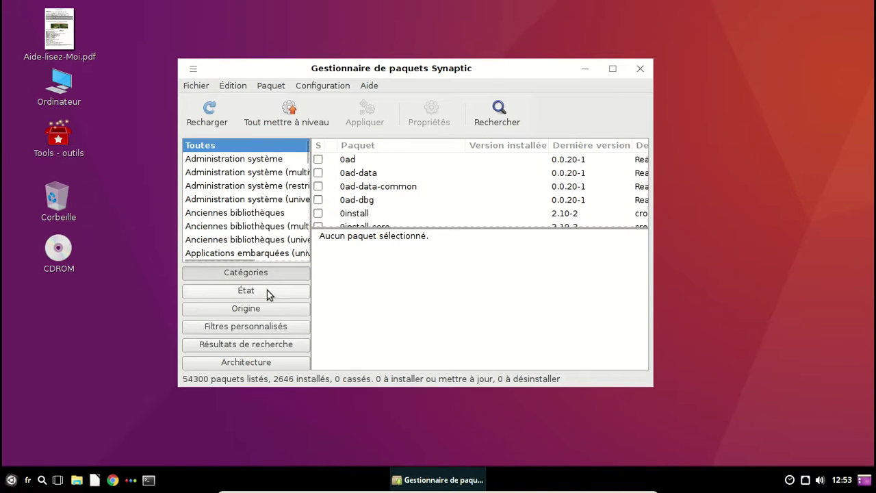
click(257, 203)
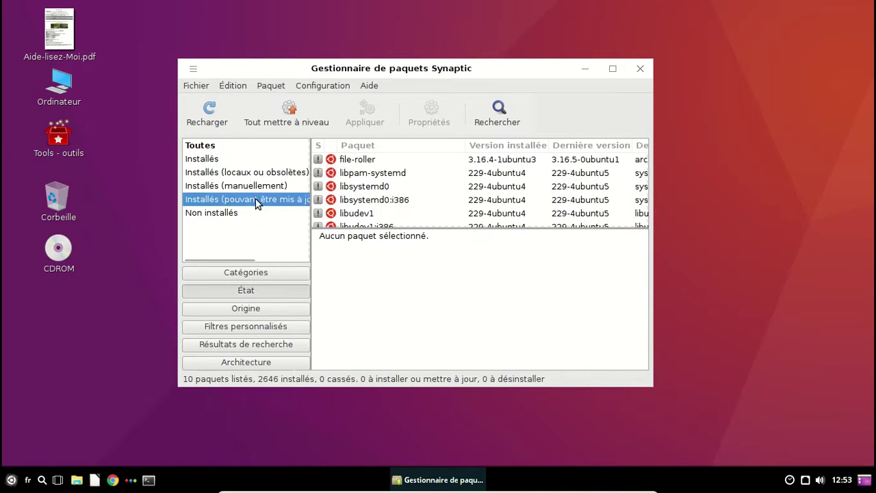
scroll(466, 179, down, 2)
scroll(465, 181, down, 2)
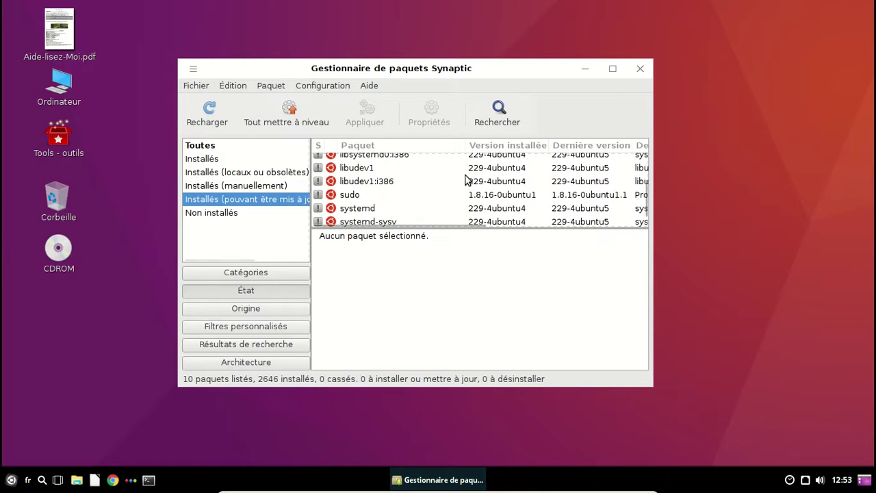
Mark the systemd package for upgrade and accept the additional changes to libpam-systemd, libsystemd0 and libsystemd0:i386.
click(357, 197)
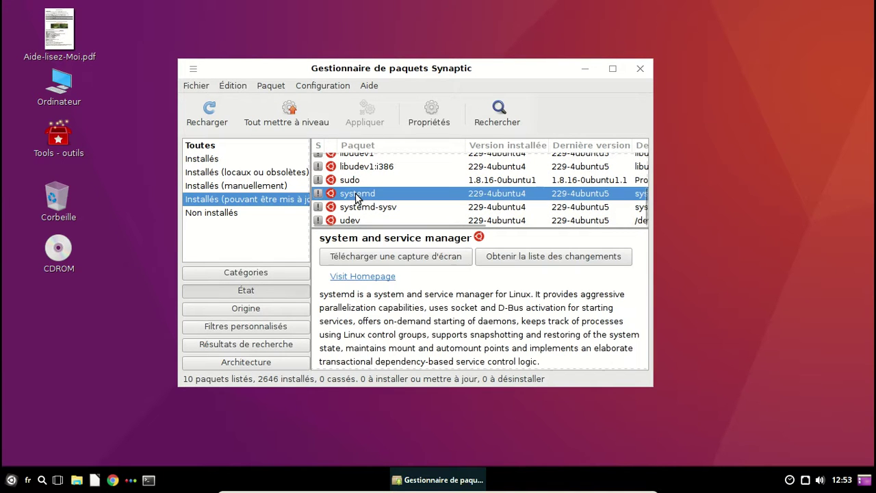
right_click(357, 197)
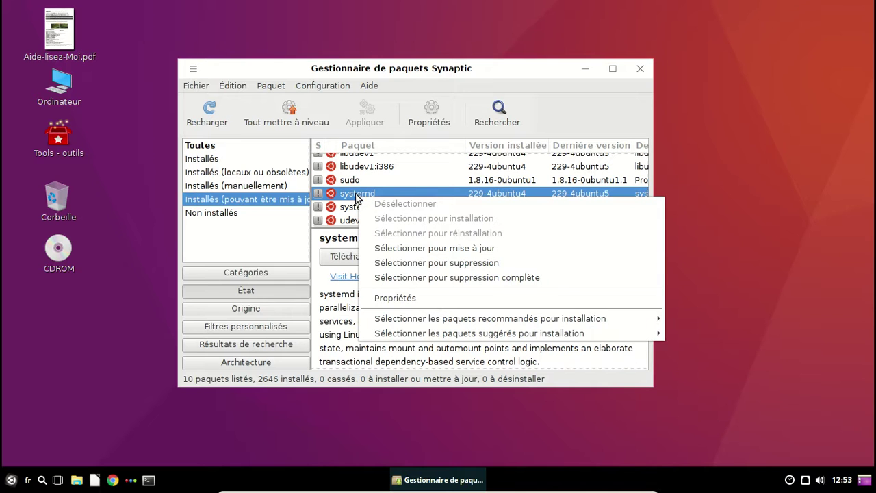
click(404, 248)
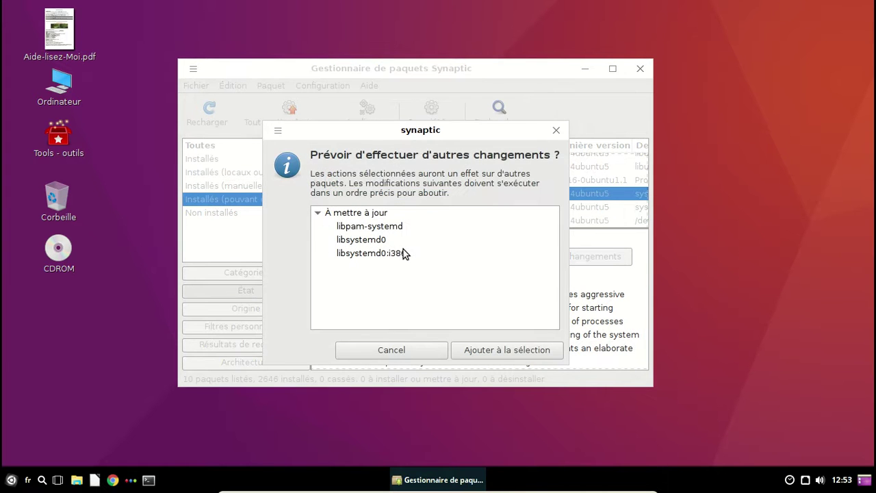
click(492, 351)
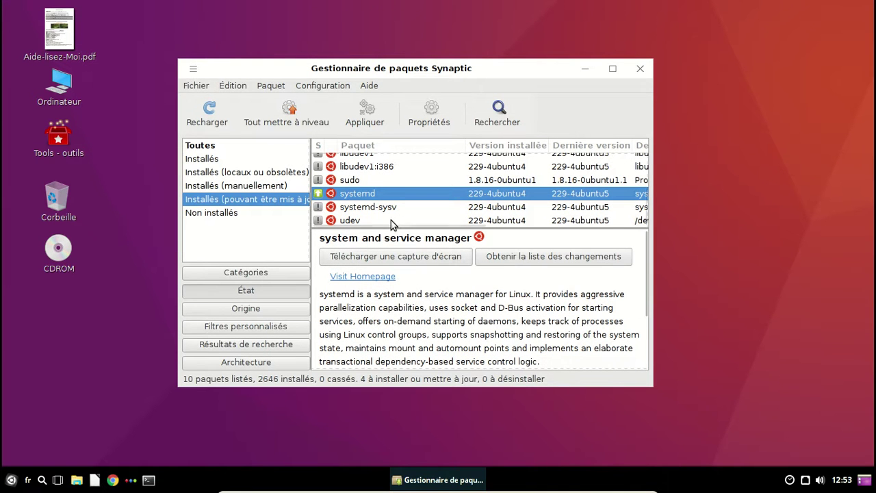
Select every package in the upgradable list and mark them all for upgrade.
click(363, 180)
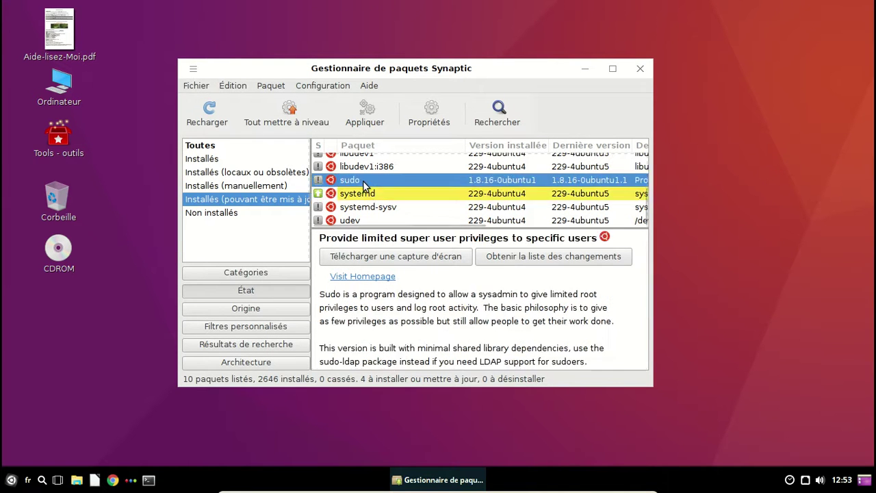
key(ctrl+a)
right_click(365, 180)
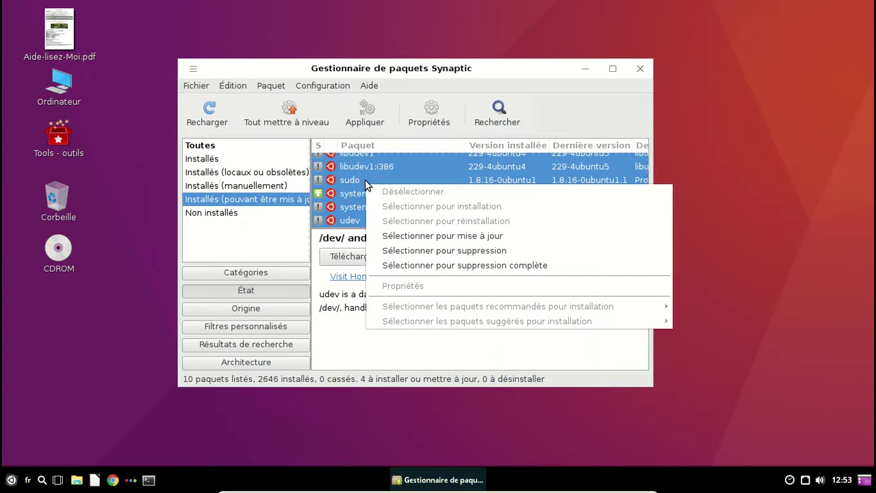
click(460, 236)
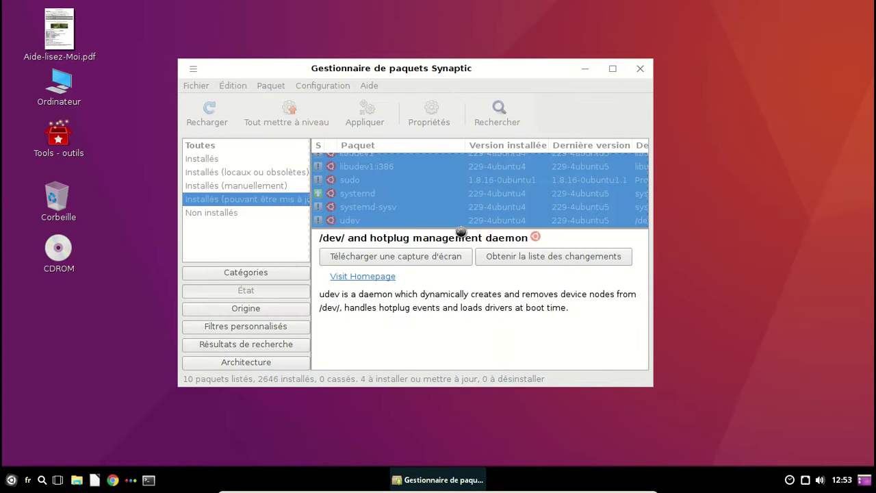
click(300, 111)
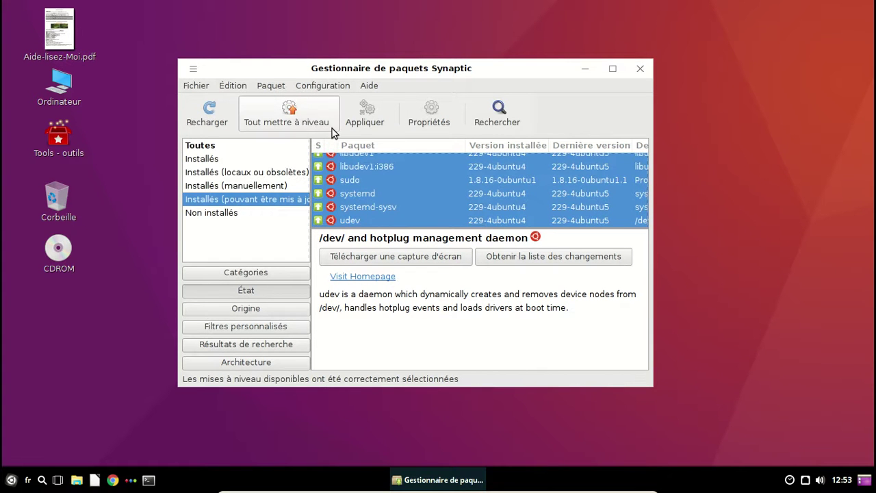
Apply the marked upgrades, show the per-file download details, and set the installation dialog to close once the changes succeed.
click(361, 121)
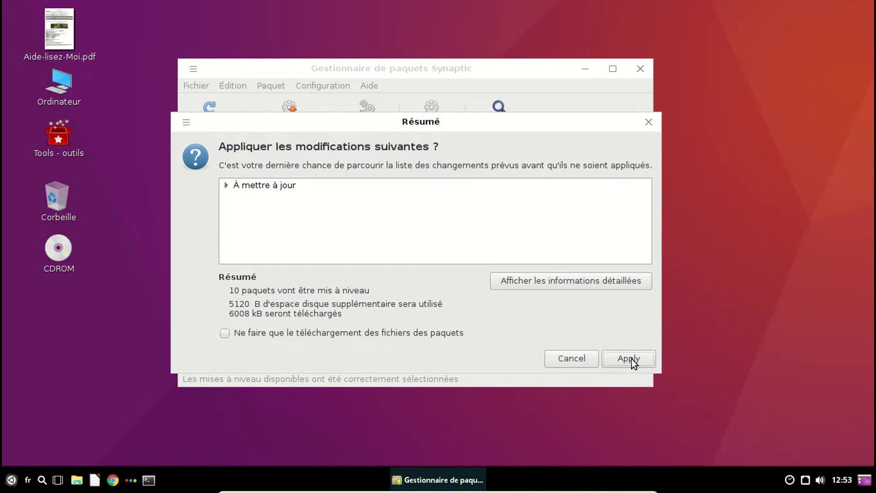
click(646, 359)
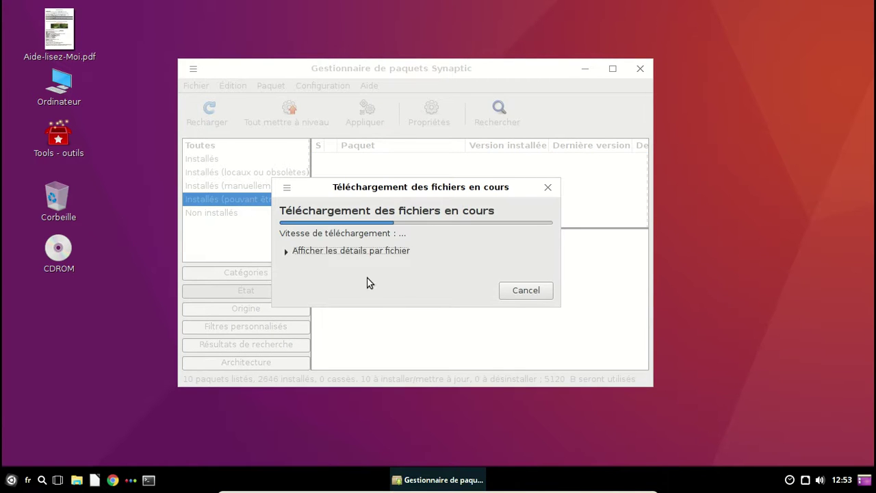
click(337, 252)
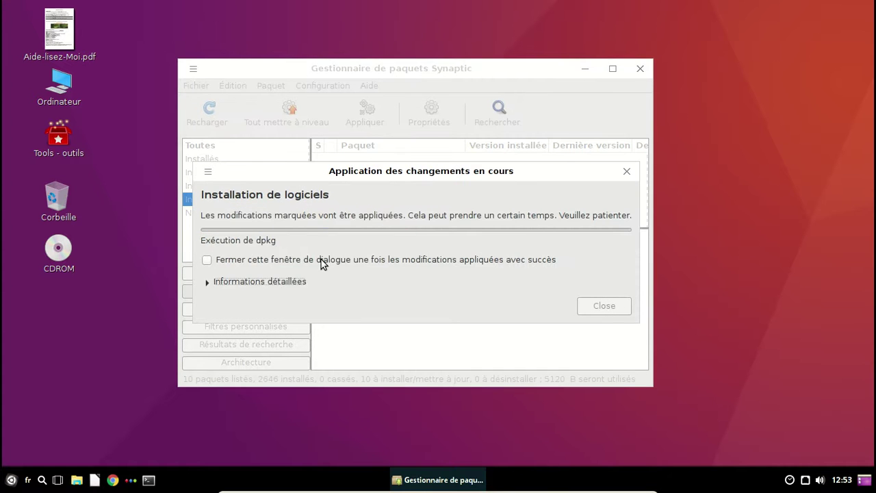
click(321, 259)
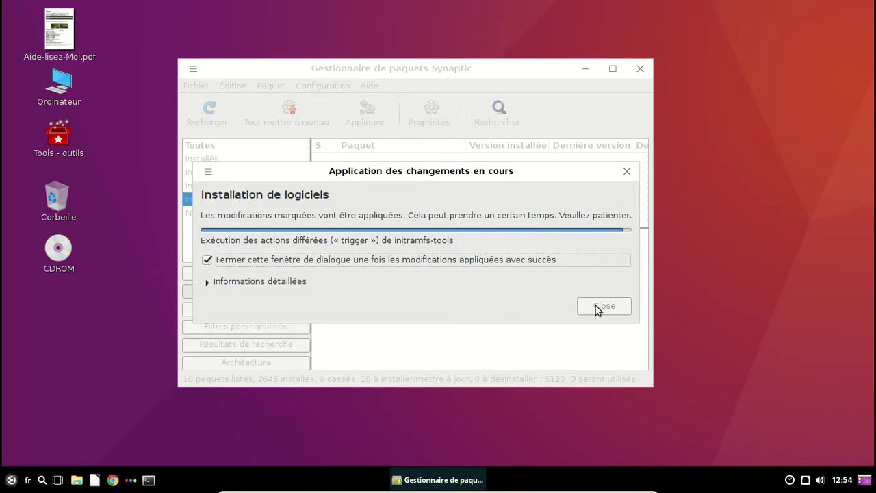
Examine the detailed installation output while the upgrades are applied, collapse it again, and reposition the progress dialog.
click(297, 282)
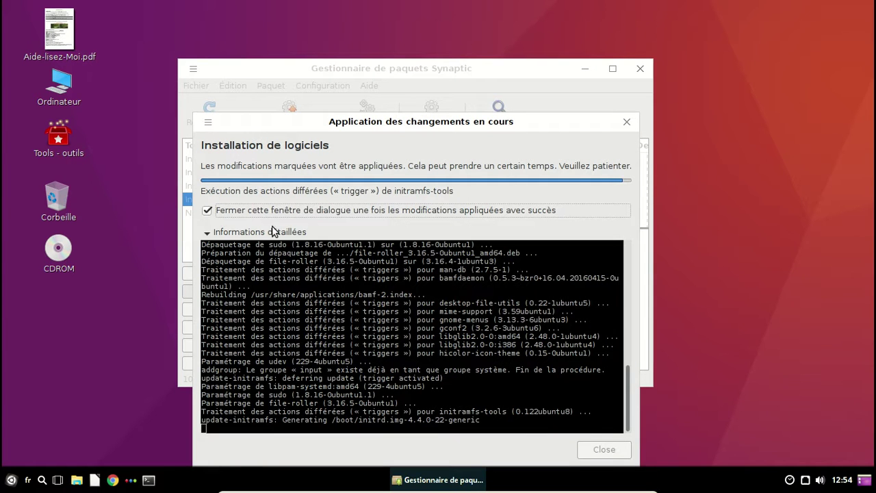
click(207, 233)
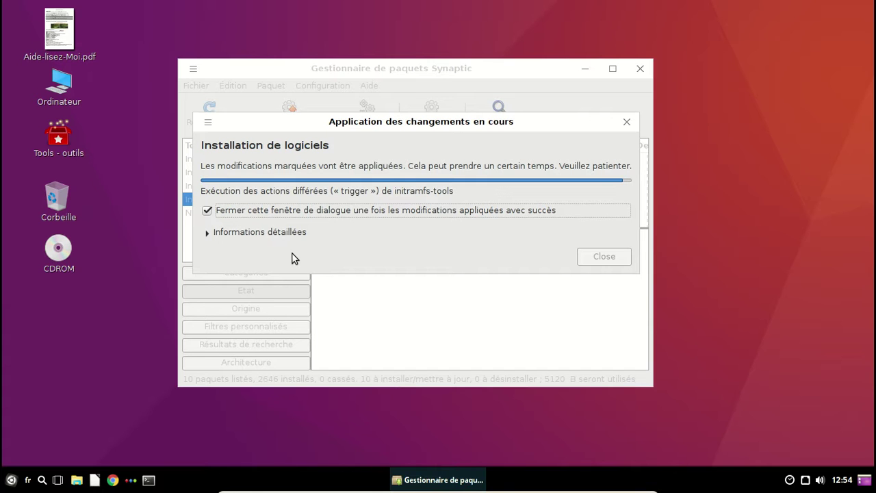
drag(377, 125, 478, 170)
click(306, 278)
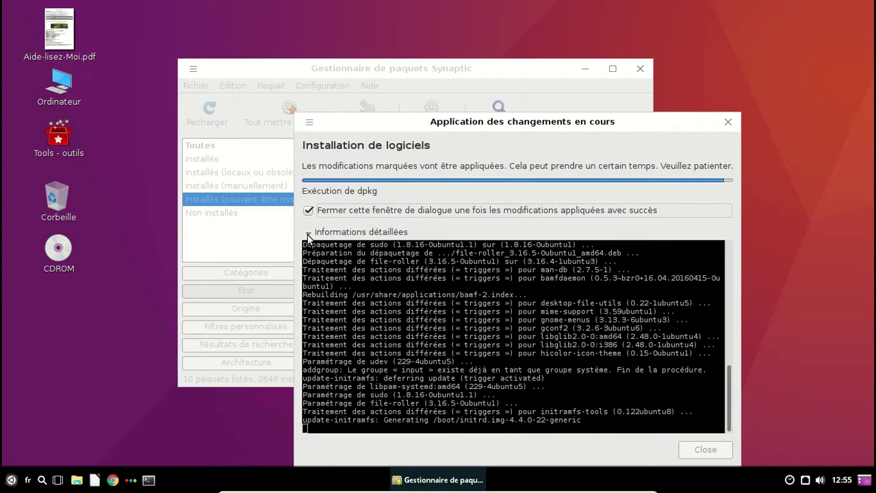
click(308, 233)
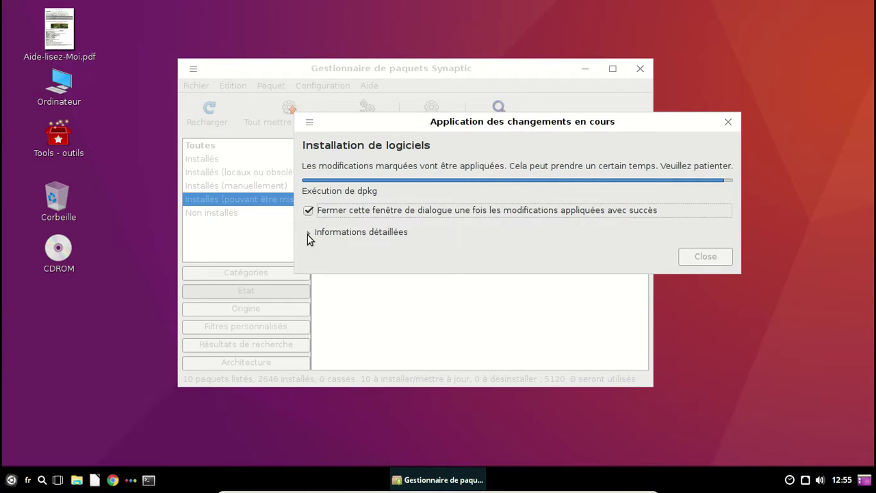
drag(405, 124, 451, 219)
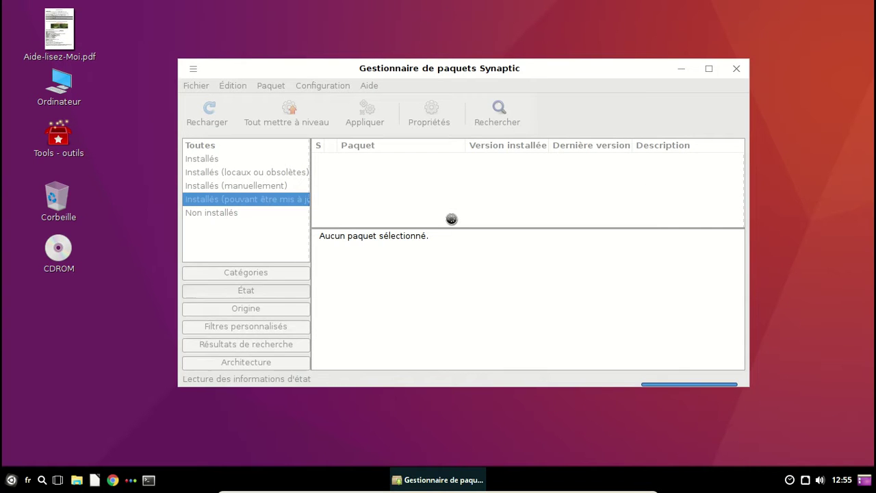
List the local or obsolete installed packages and look through them.
click(273, 176)
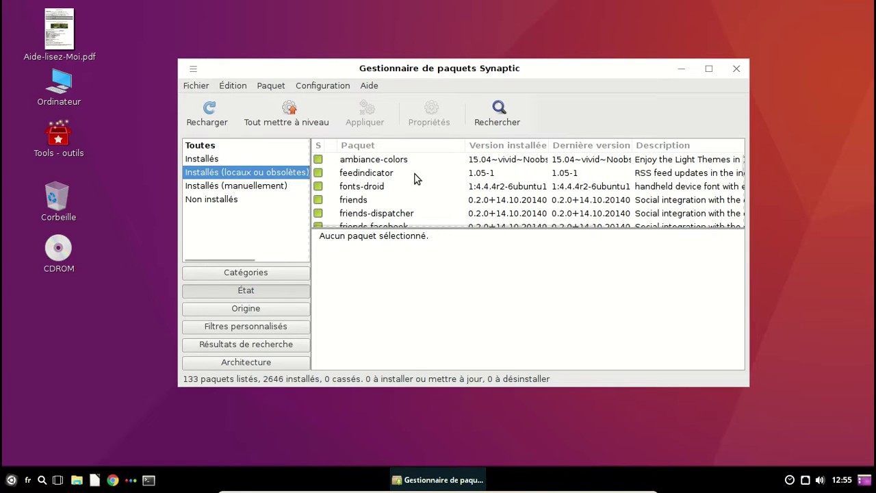
scroll(414, 175, down, 5)
scroll(414, 178, down, 3)
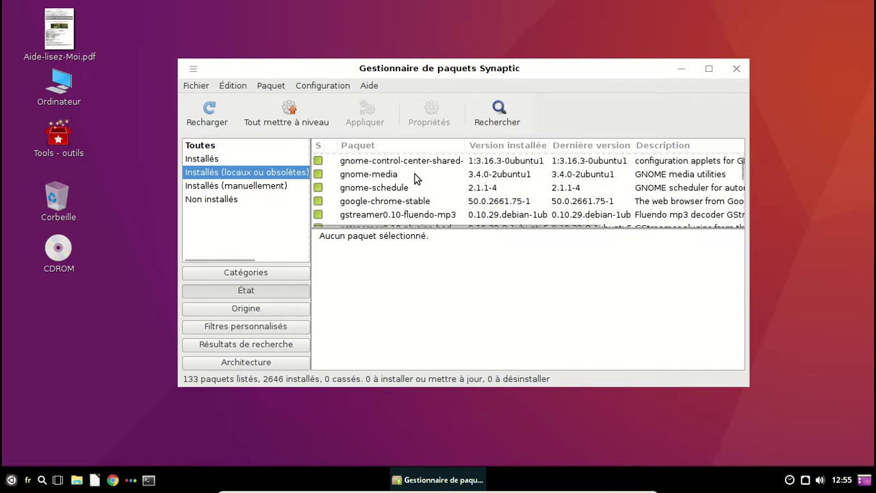
scroll(415, 177, up, 5)
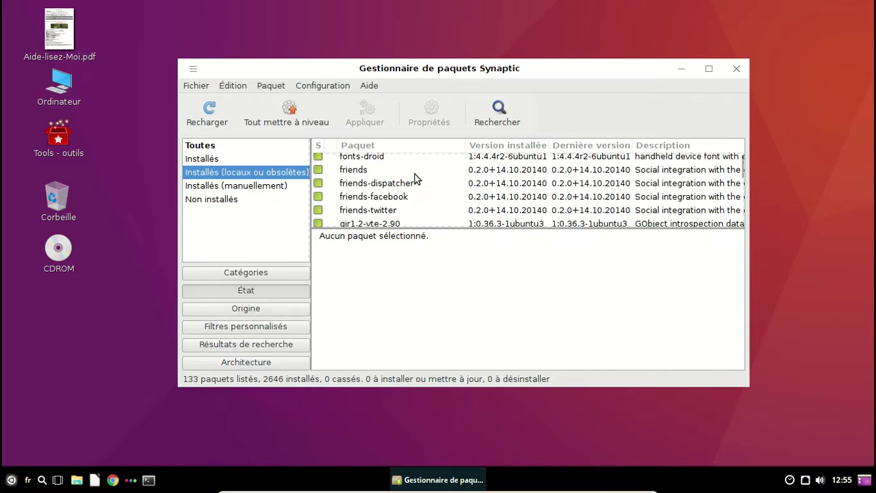
scroll(415, 177, down, 8)
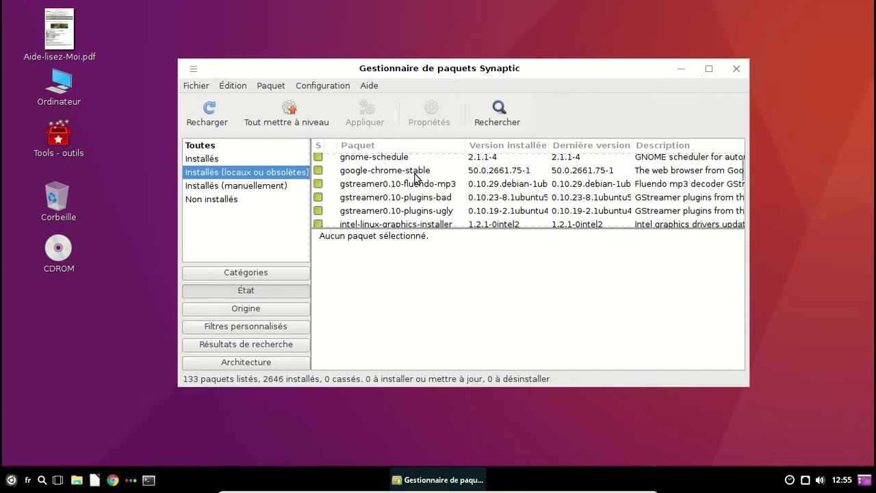
scroll(415, 177, down, 2)
scroll(414, 177, down, 14)
scroll(415, 176, down, 14)
scroll(414, 177, down, 2)
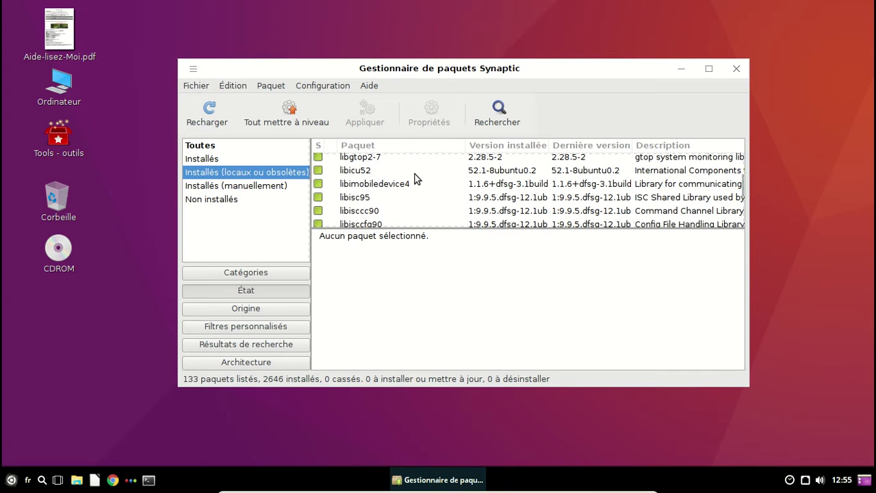
Show the description of the libicu52 package and select every package in the local or obsolete list.
click(415, 173)
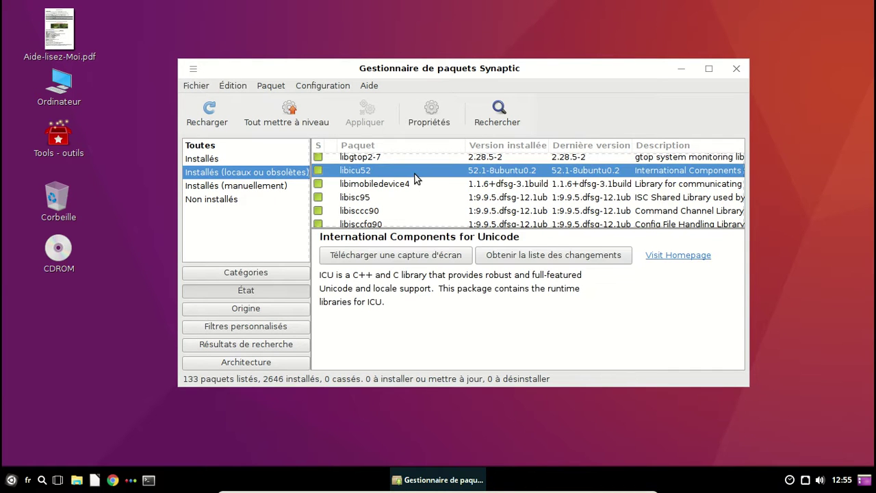
key(ctrl+a)
scroll(414, 176, down, 2)
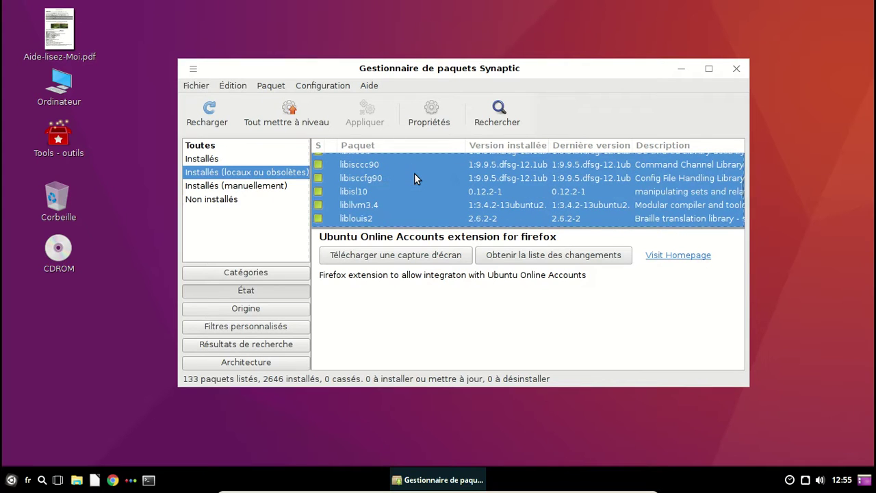
scroll(414, 179, down, 2)
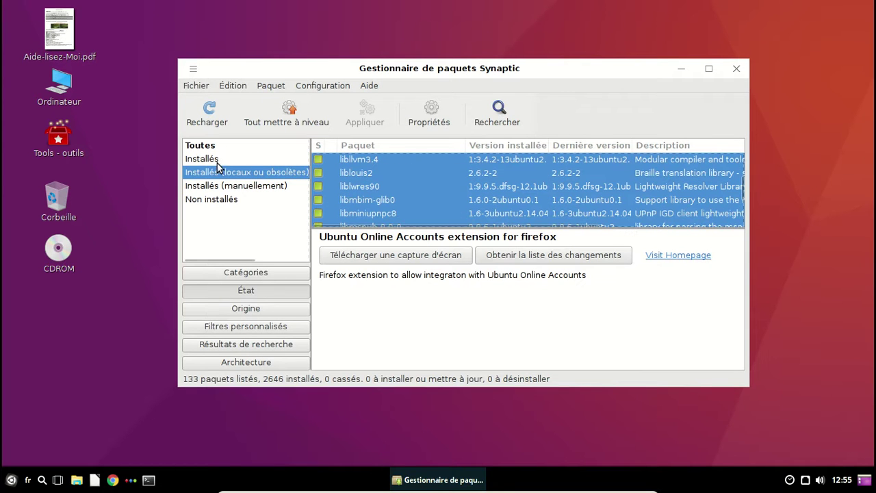
Review the repository settings for Ubuntu software and other software sources, and close them without changes.
click(308, 88)
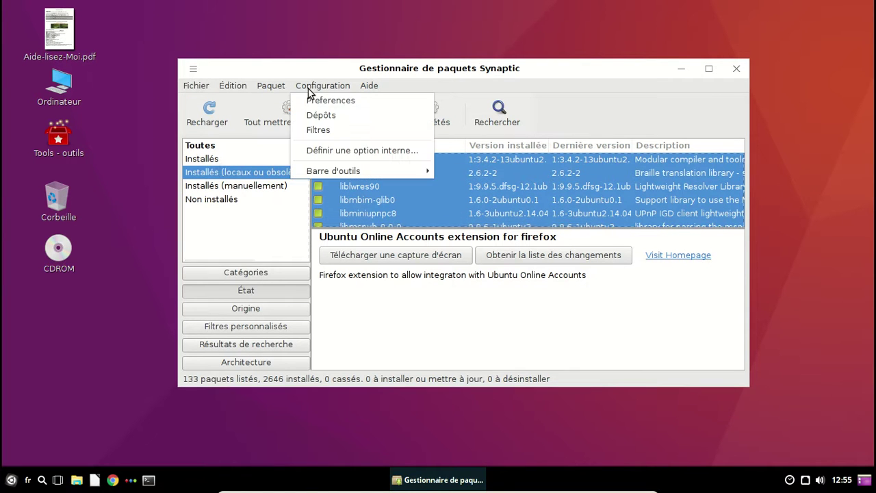
click(316, 115)
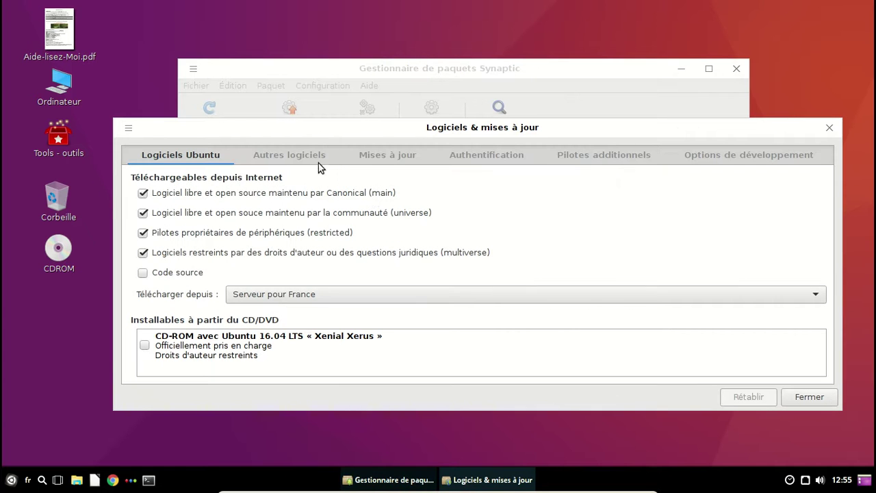
click(280, 154)
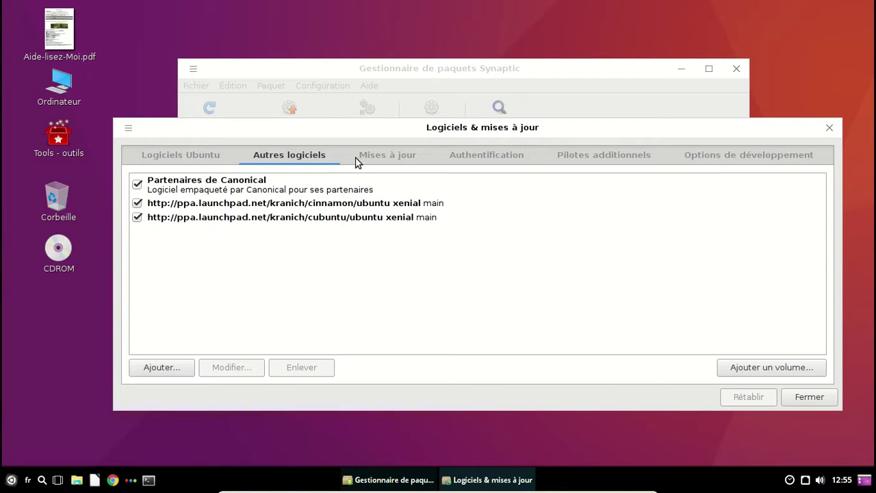
click(176, 156)
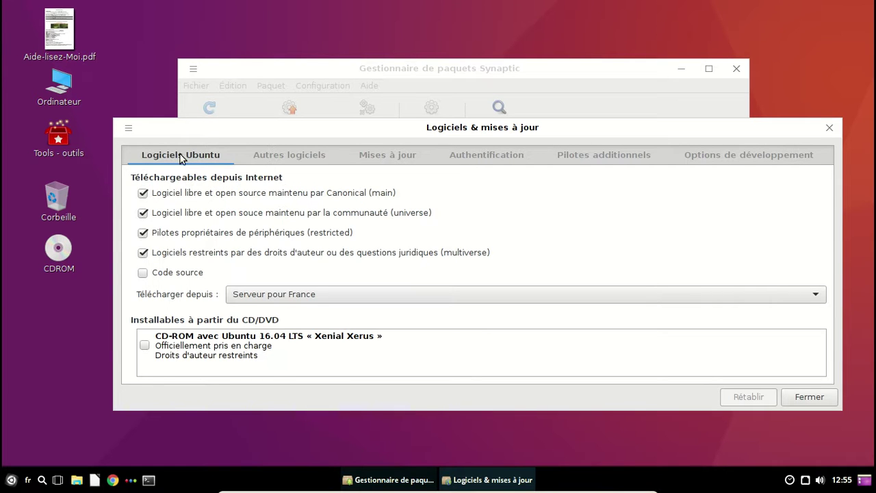
click(828, 128)
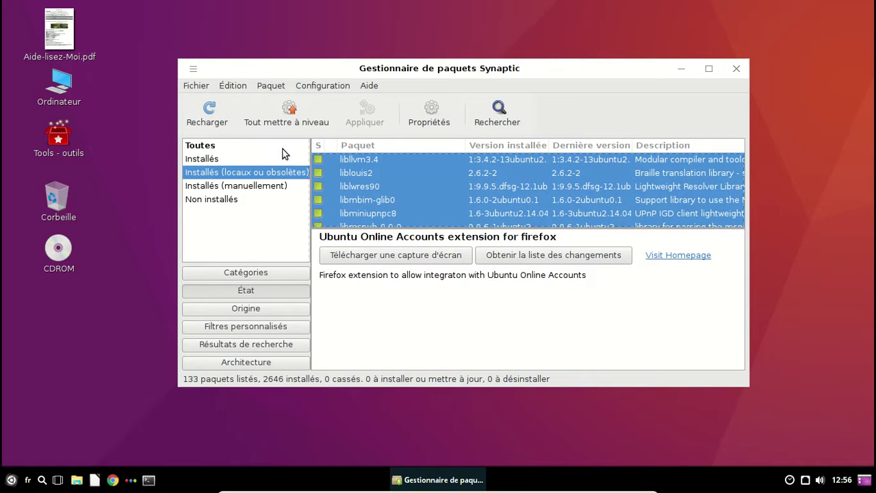
Search the package descriptions and names for "libreoffice".
click(486, 115)
text(libreogg)
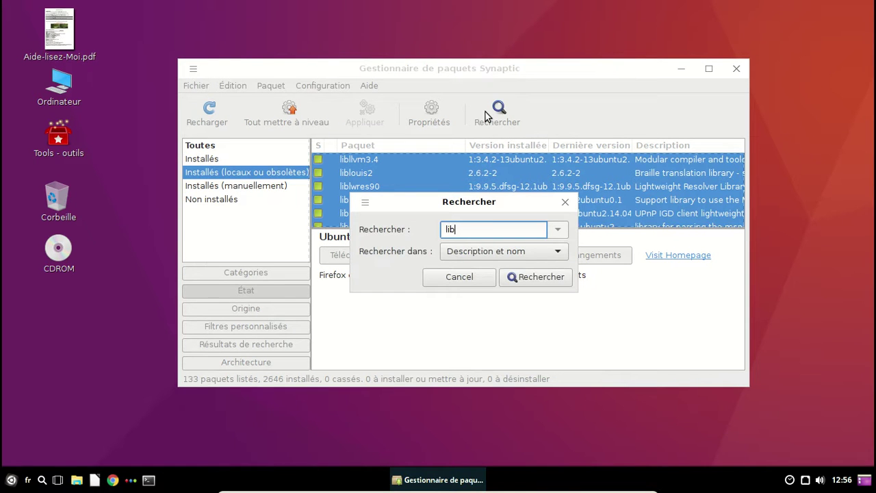
key(BackSpace)
key(BackSpace)
text(ffice)
key(Return)
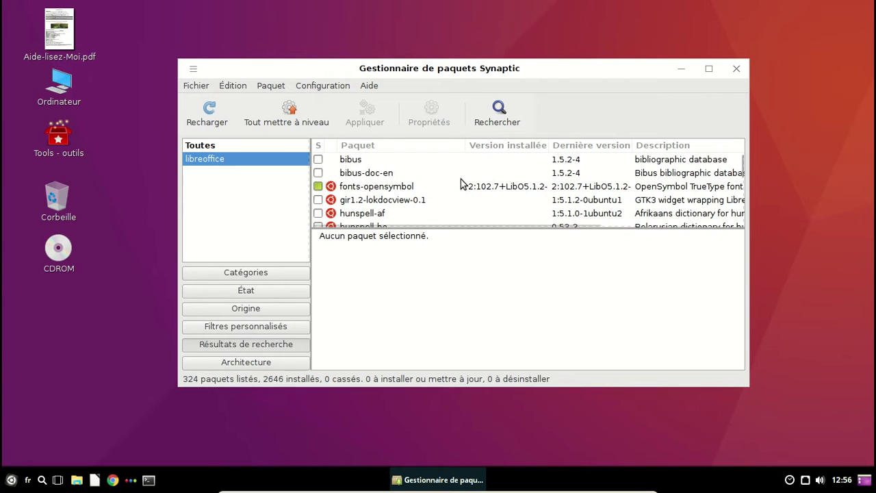
Look through the libreoffice search results down to the main LibreOffice suite and base packages.
scroll(461, 178, down, 1)
scroll(461, 183, down, 10)
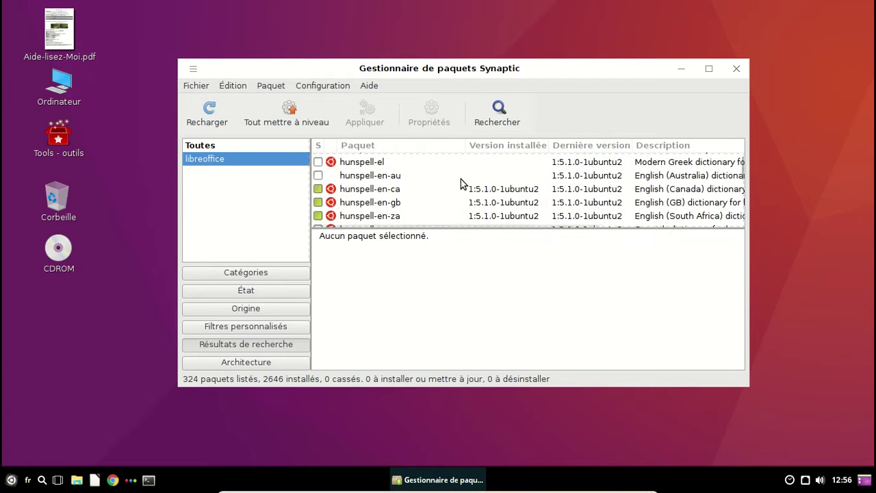
scroll(461, 183, down, 10)
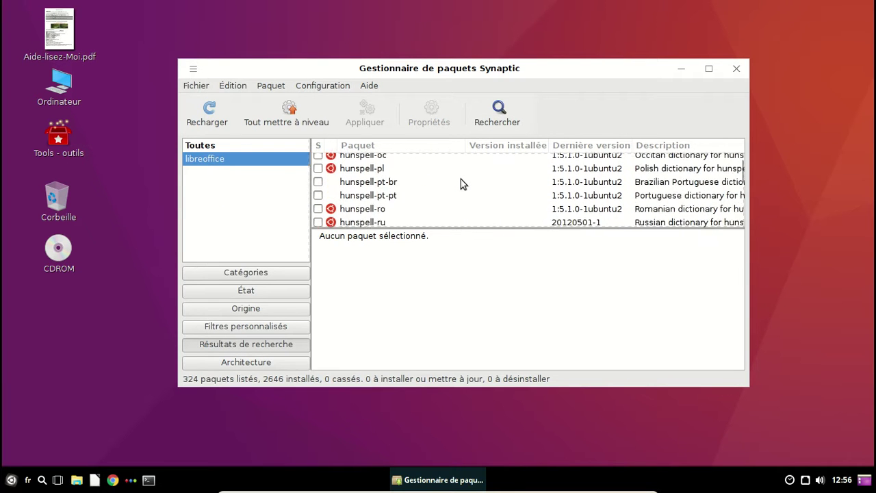
scroll(460, 179, down, 10)
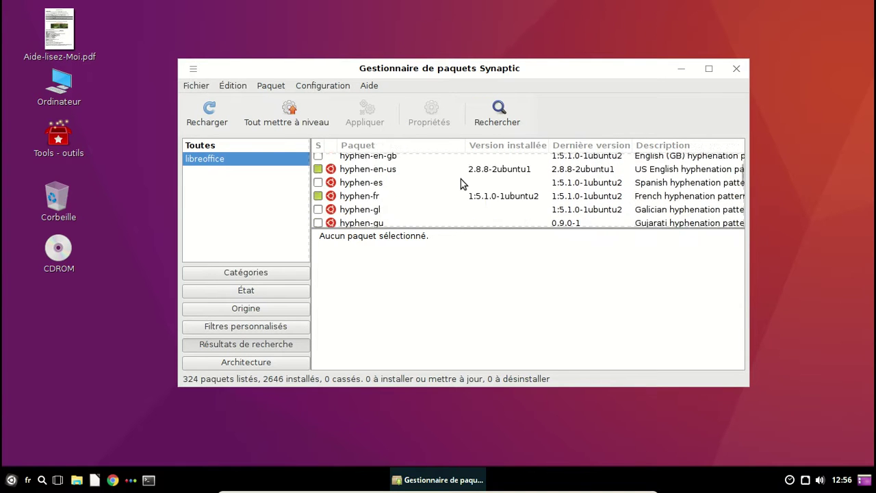
scroll(461, 183, down, 10)
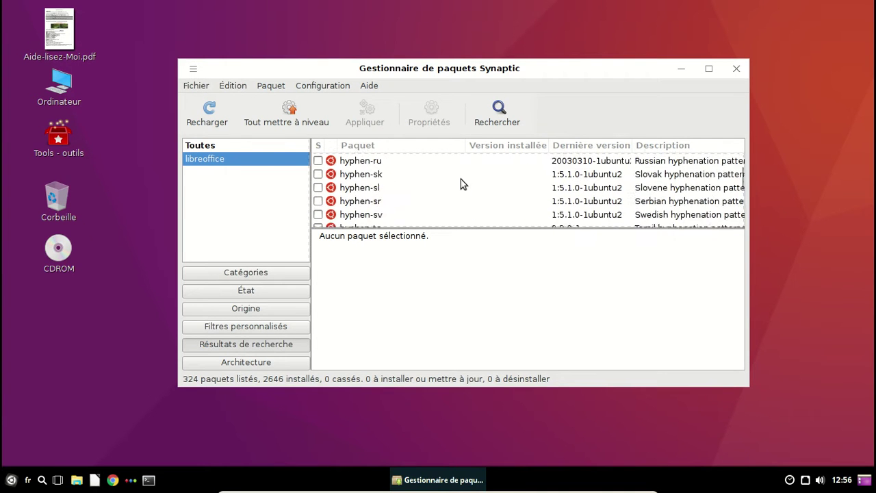
scroll(461, 179, down, 2)
scroll(461, 178, up, 1)
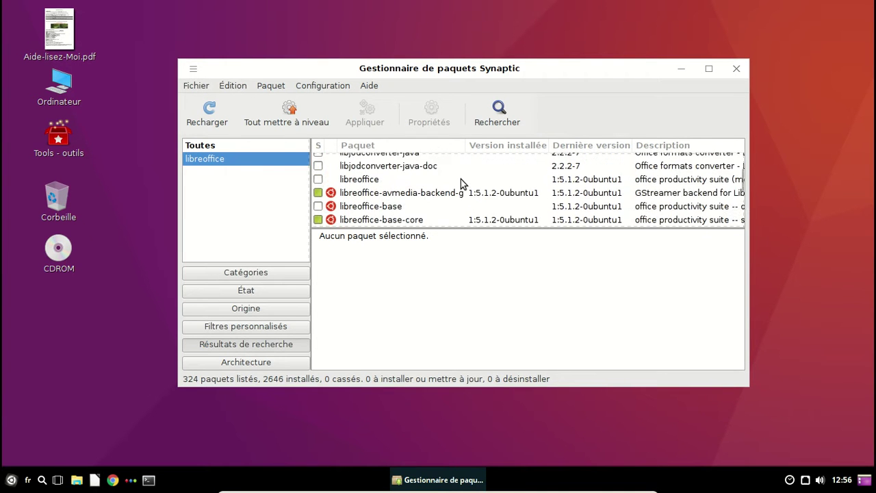
scroll(438, 198, down, 1)
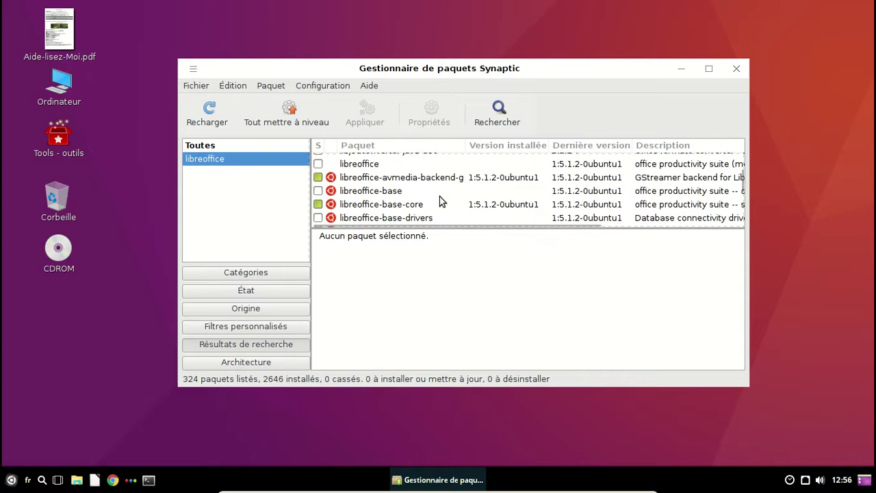
Inspect the general information, dependencies and installed files of the libreoffice-base-core package, and close its properties and the package manager.
click(424, 204)
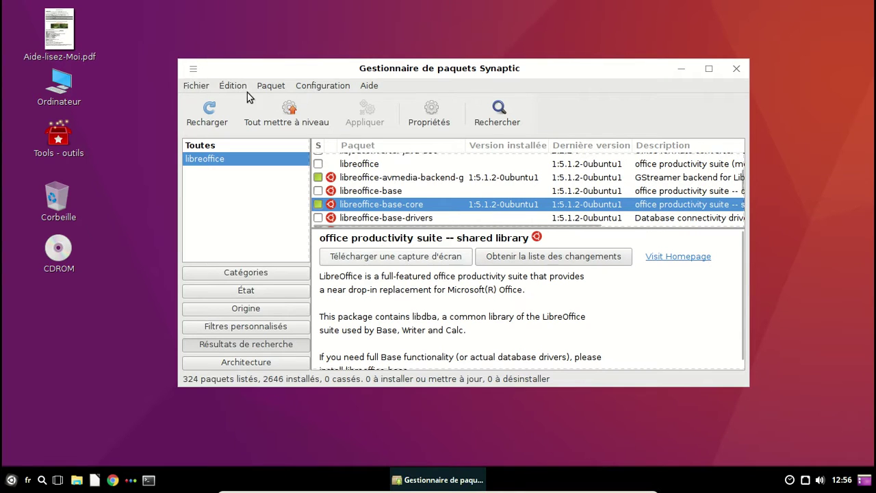
click(330, 85)
mouse_move(276, 88)
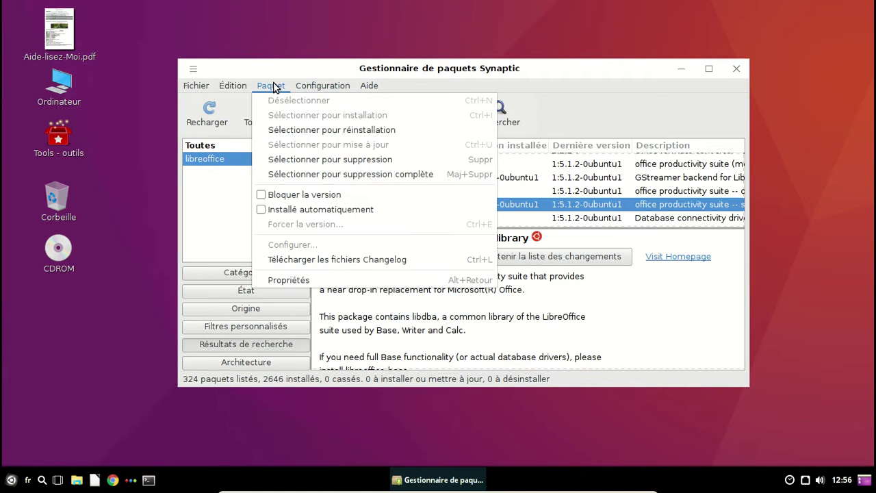
click(302, 280)
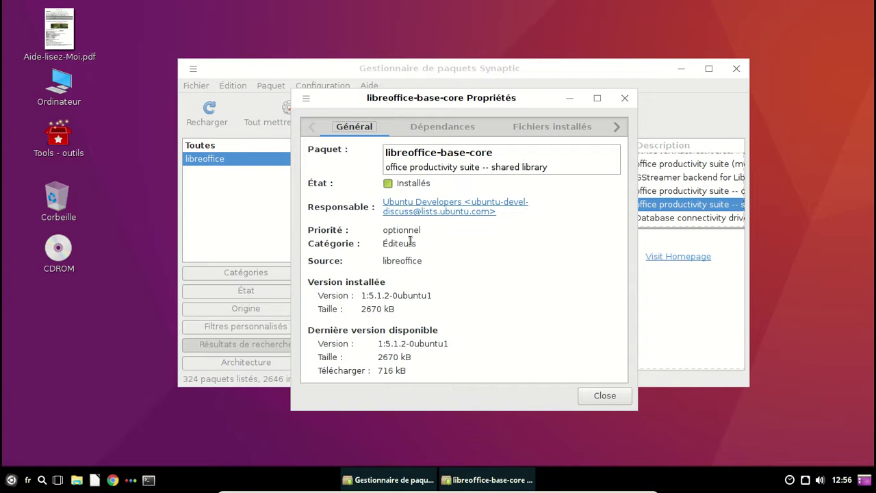
click(430, 130)
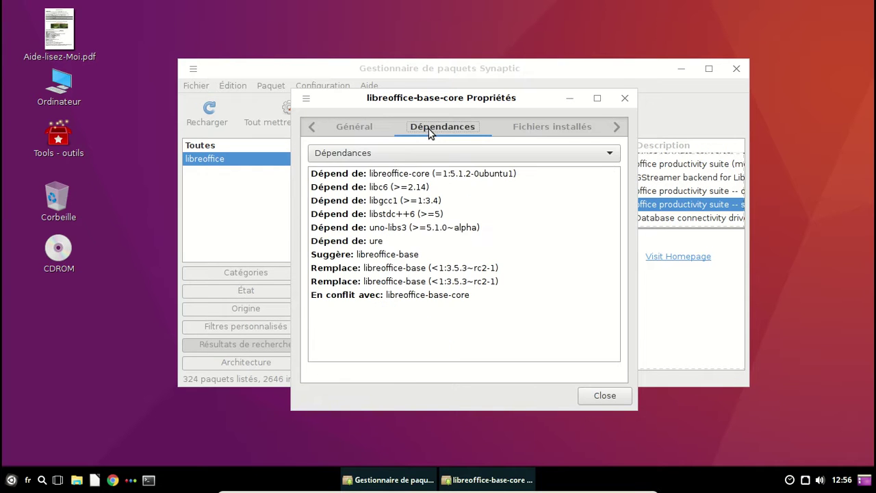
click(521, 129)
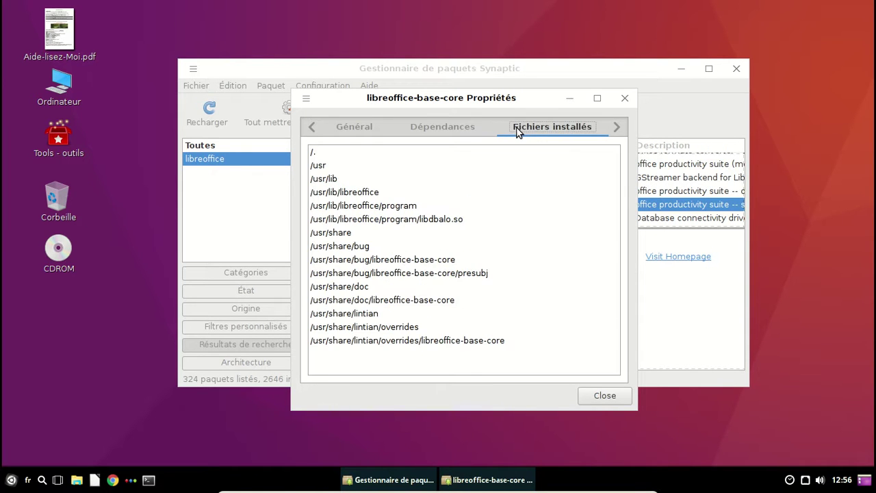
click(615, 127)
click(339, 134)
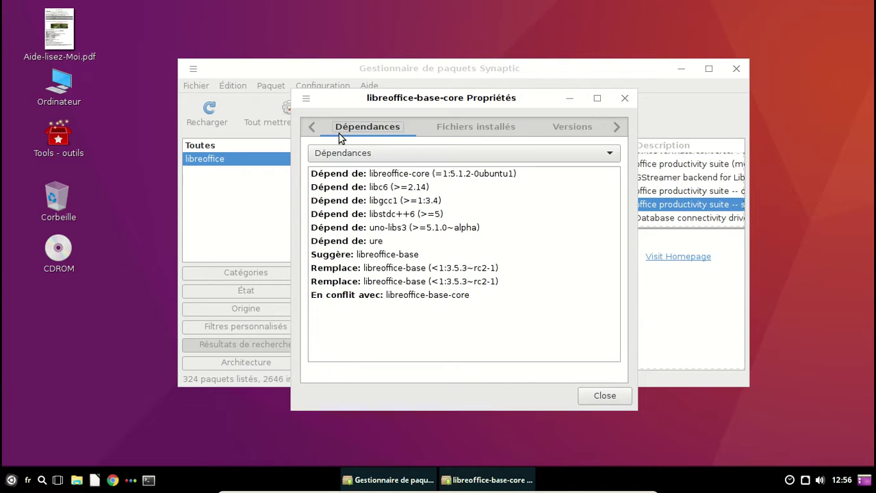
click(313, 127)
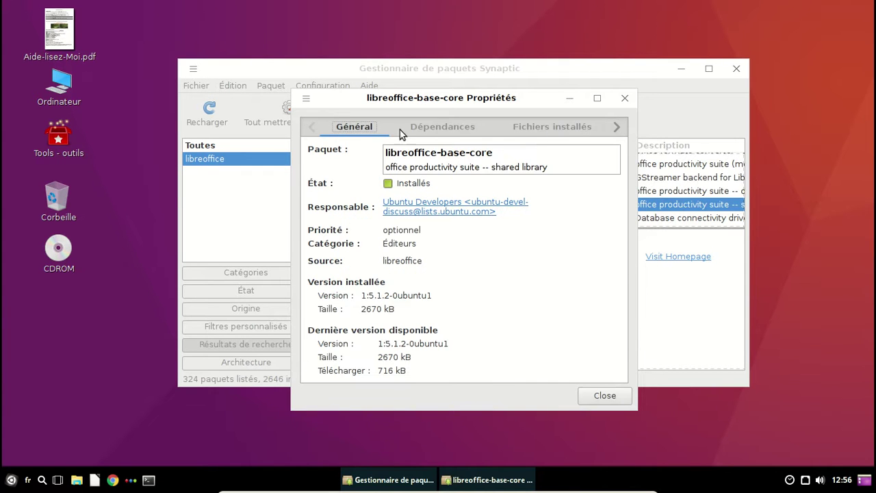
click(625, 98)
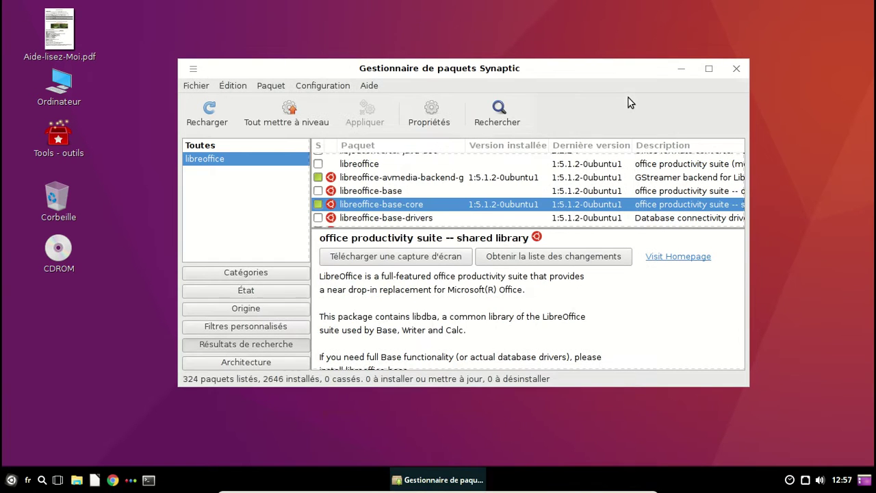
click(737, 69)
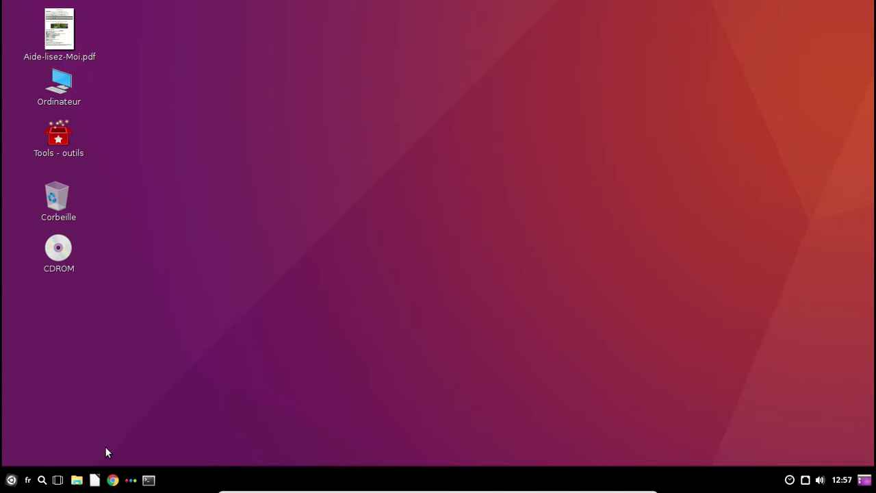
Find Moniteur système by searching the applications for "moni", launch it, and check its application menu.
click(19, 481)
text(monot)
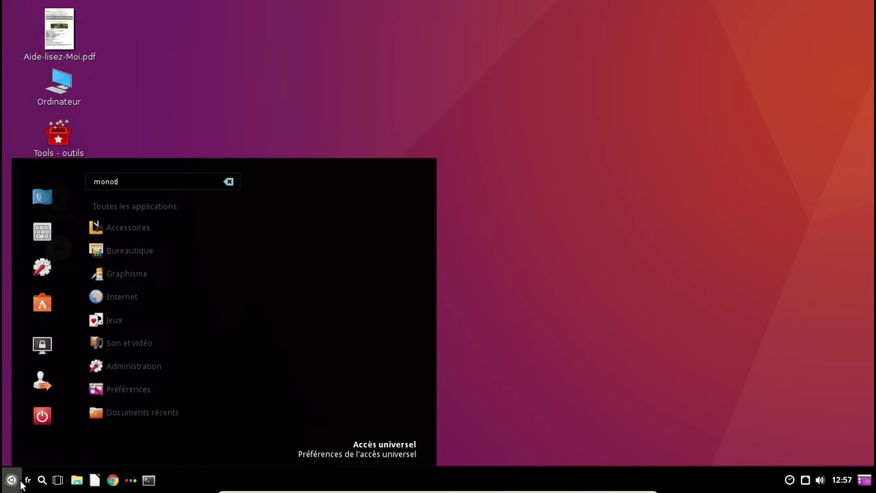
key(BackSpace)
key(BackSpace)
text(i)
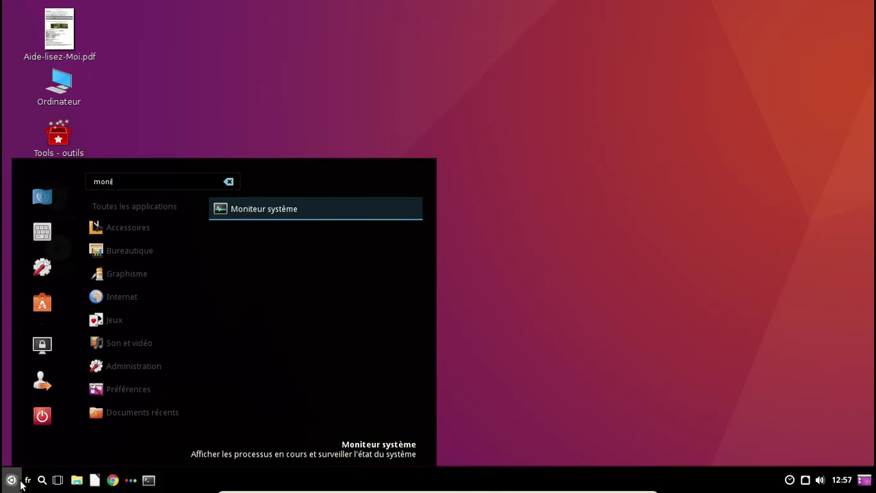
key(Return)
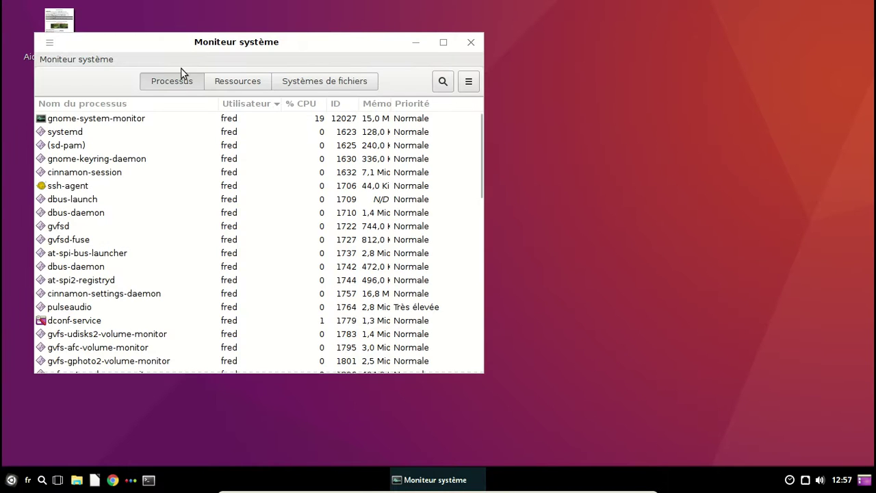
click(109, 65)
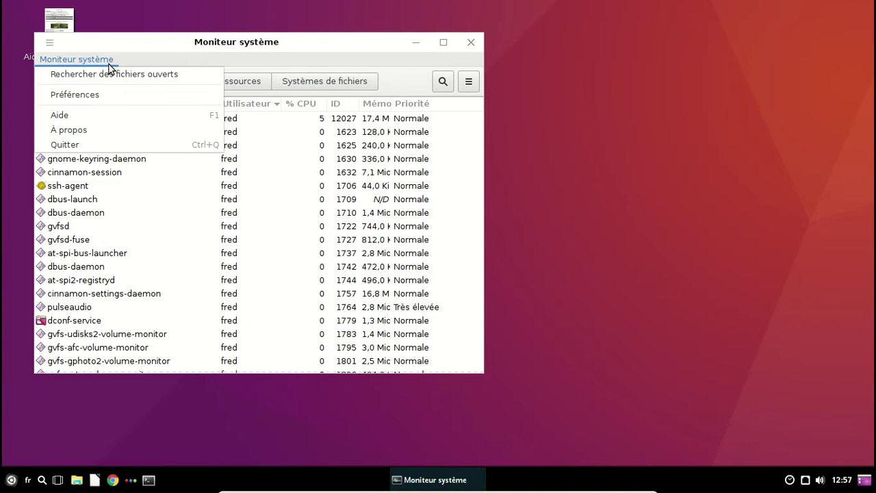
click(109, 64)
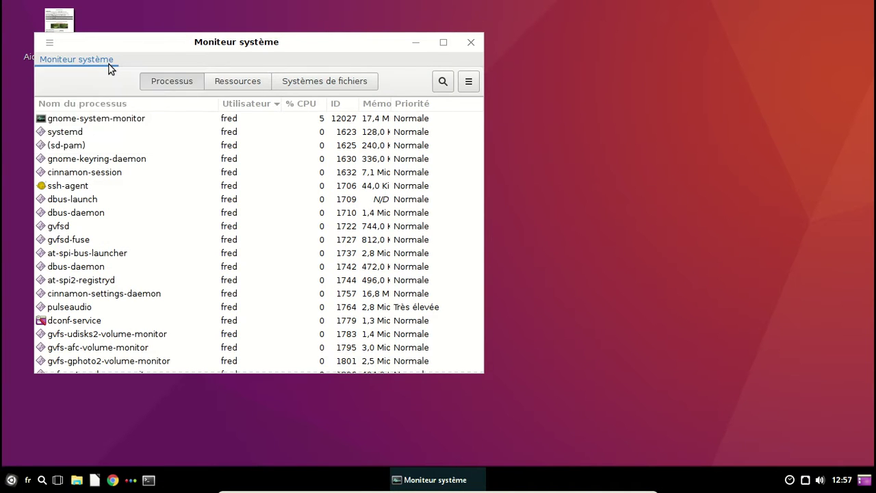
View the file systems and the CPU, memory and network resource histories, and close Moniteur système.
click(311, 83)
click(246, 79)
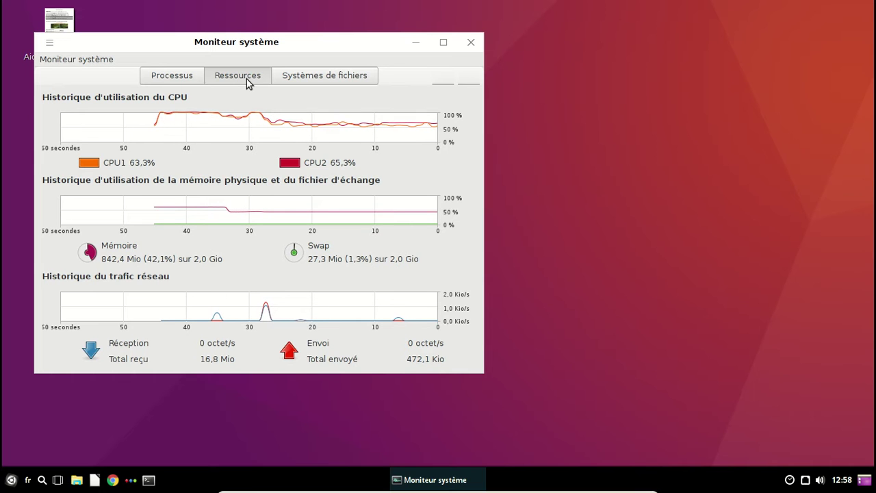
click(471, 43)
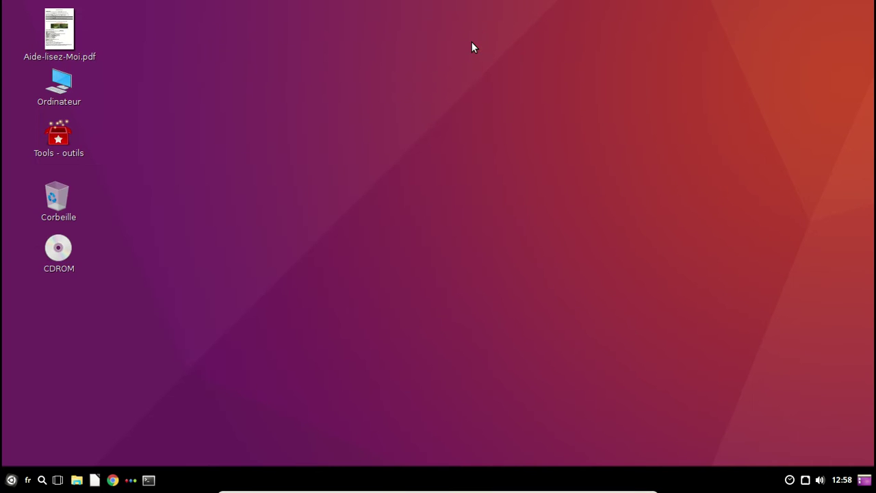
Browse the applications in the Son et vidéo and Administration categories of the Cinnamon application menu.
click(10, 476)
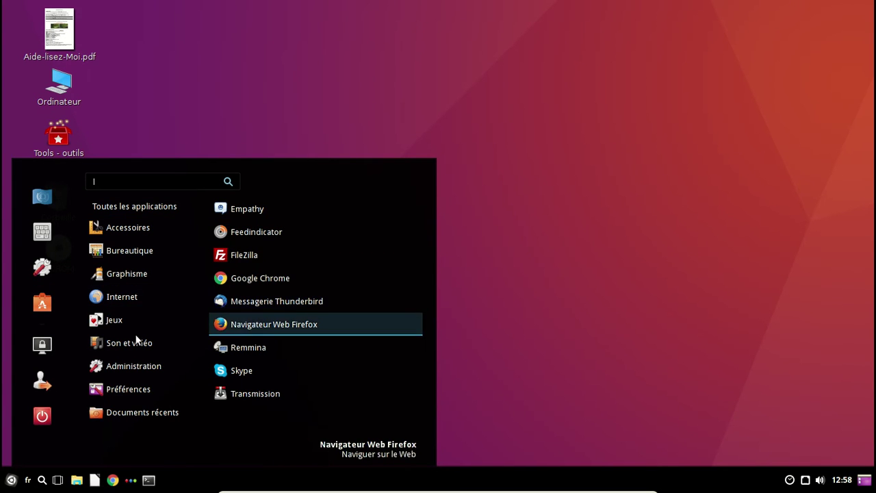
mouse_move(127, 340)
scroll(315, 287, down, 1)
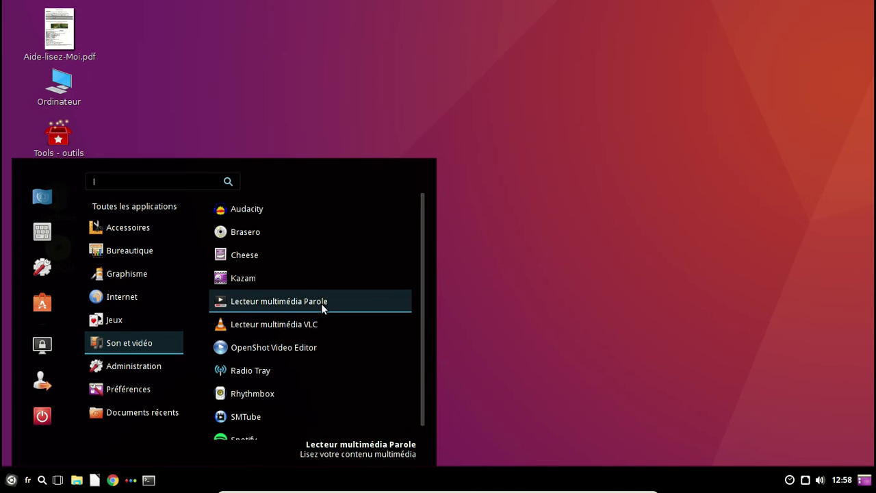
mouse_move(124, 362)
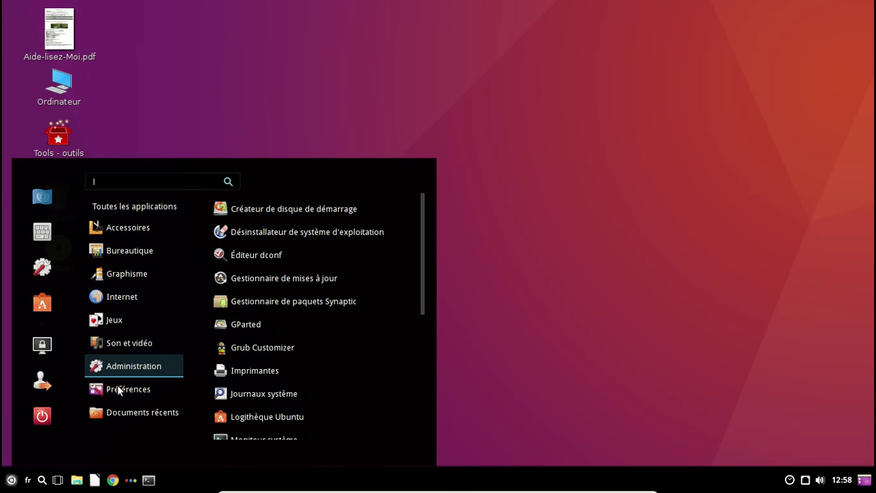
Look through the Préférences category entries down to HPLIP Toolbox, and close the application menu.
mouse_move(119, 390)
scroll(332, 293, down, 3)
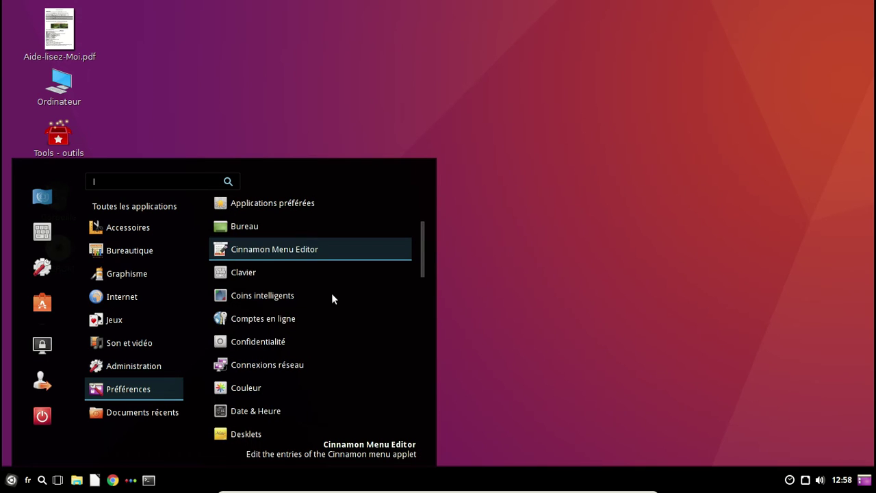
key(Down)
key(Down)
key(Down)
key(Down)
key(Down)
key(Down)
key(Down)
key(Down)
key(Down)
key(Down)
key(Down)
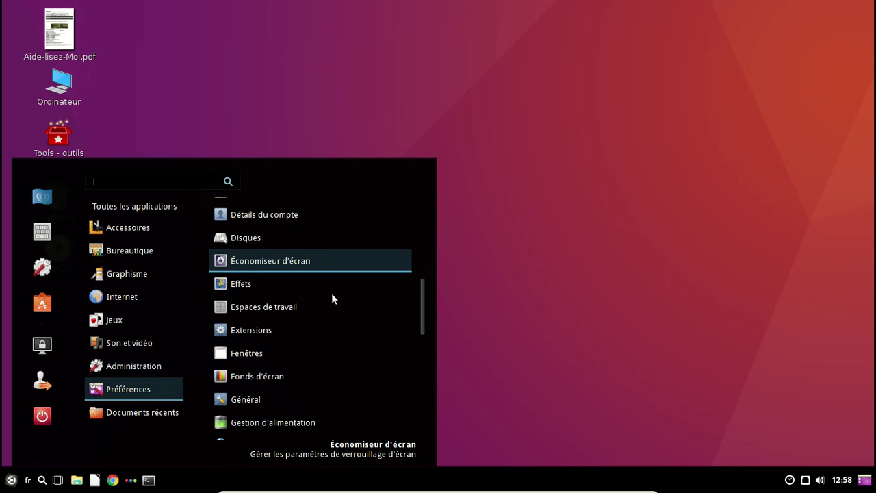
key(Down)
key(Down)
key(Down)
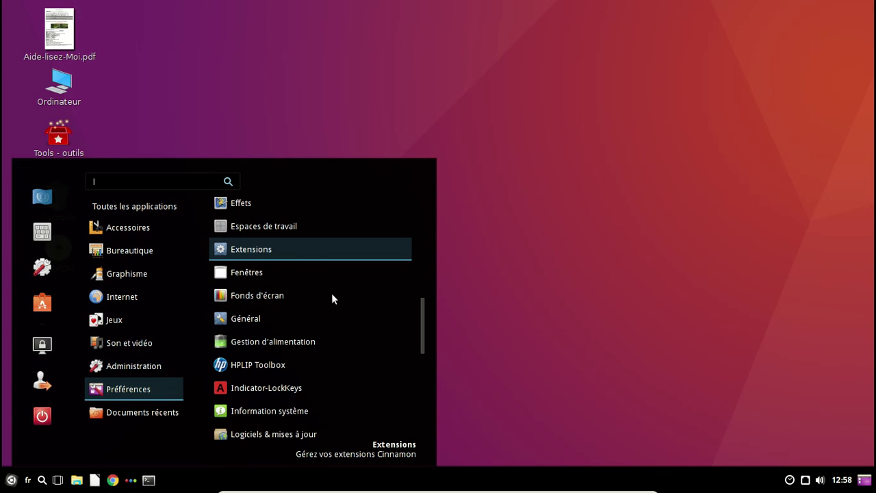
key(Down)
key(Down)
key(Down)
key(Down)
key(Down)
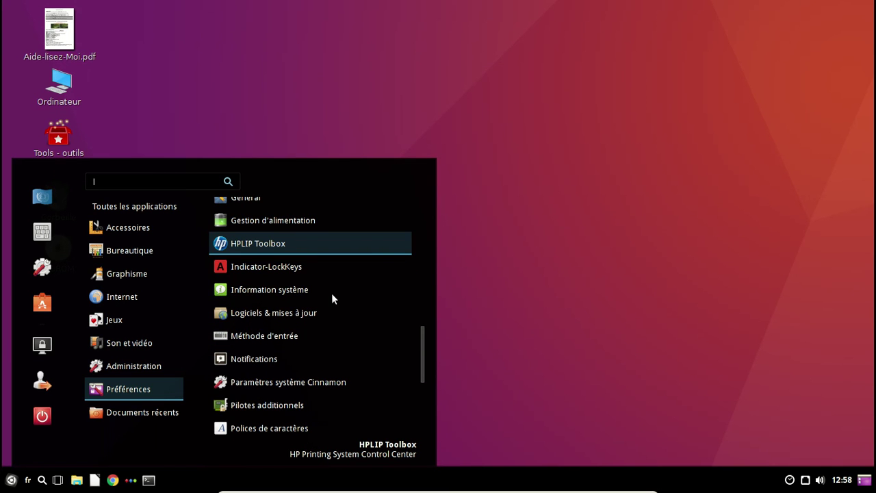
click(697, 347)
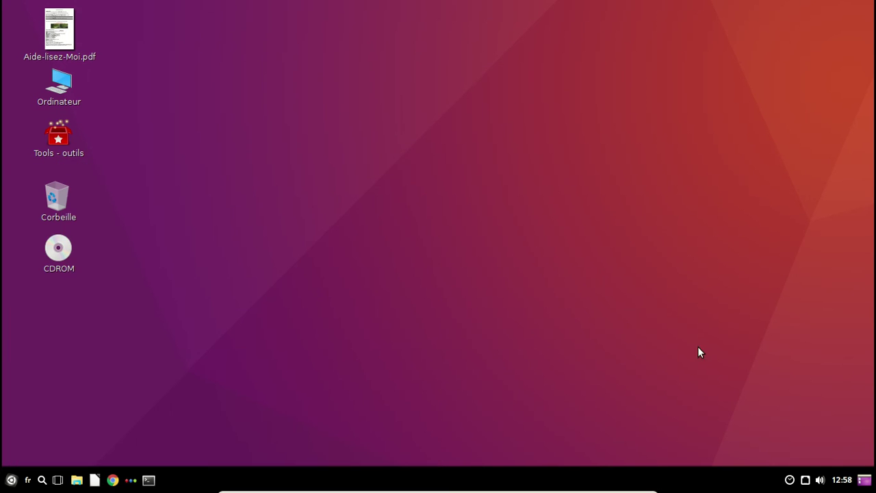
Shut down the Cubuntu system, switch its VirtualBox window out of full screen, and open the host's screen-recording options.
click(11, 480)
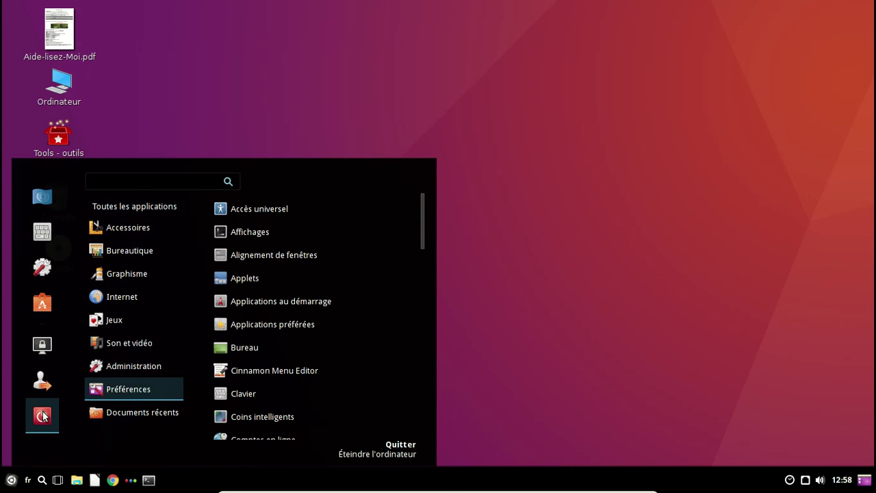
click(42, 416)
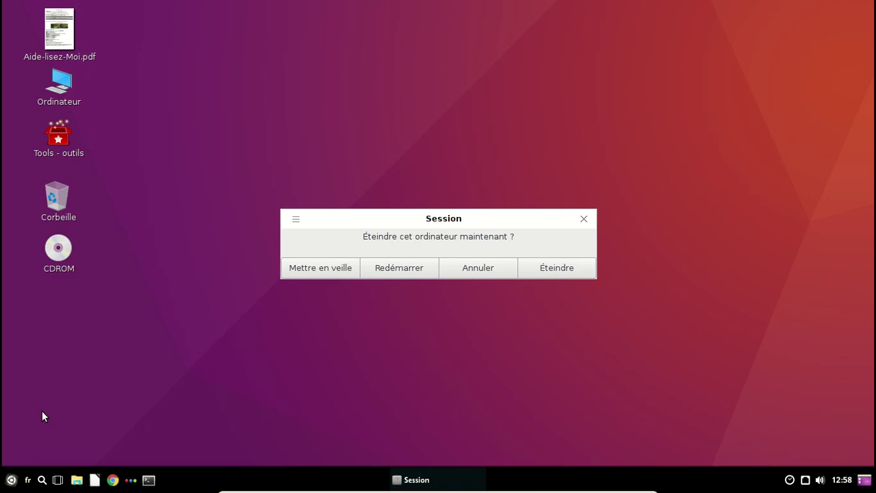
click(563, 269)
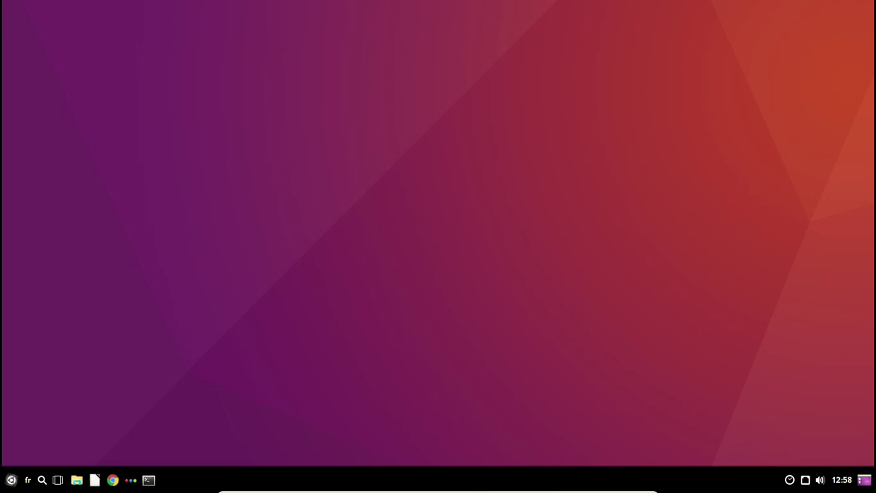
key(Control_R+f)
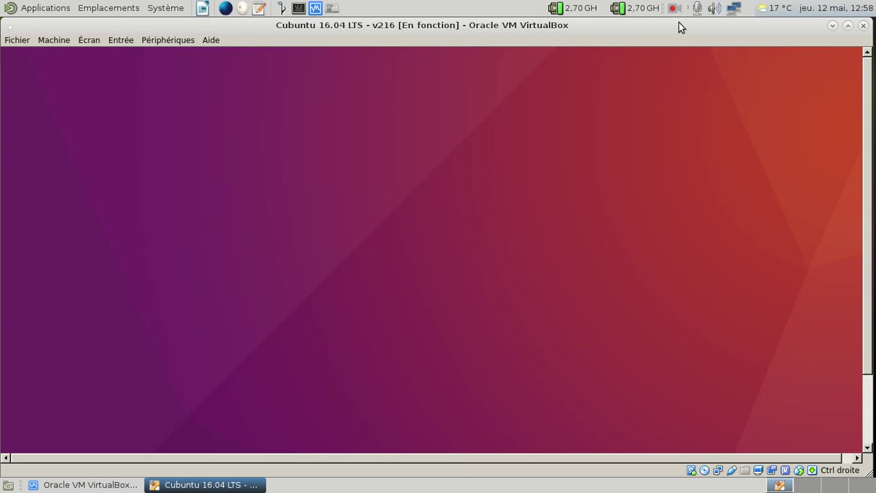
click(674, 8)
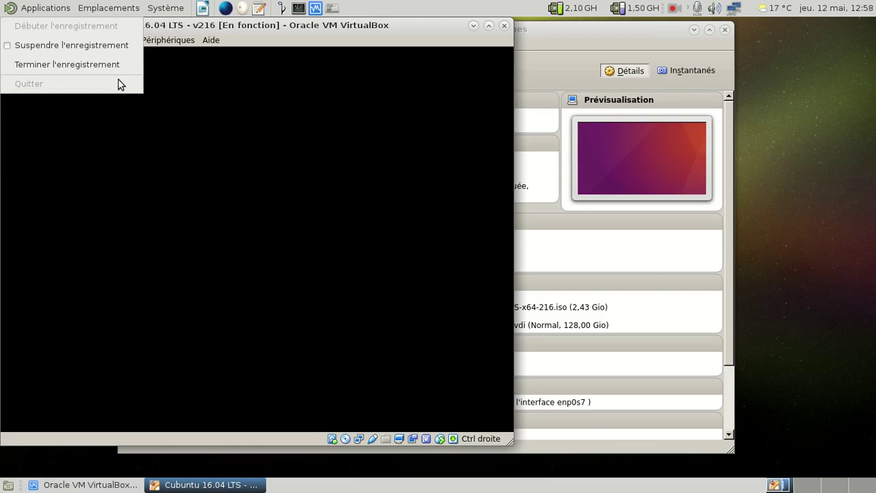